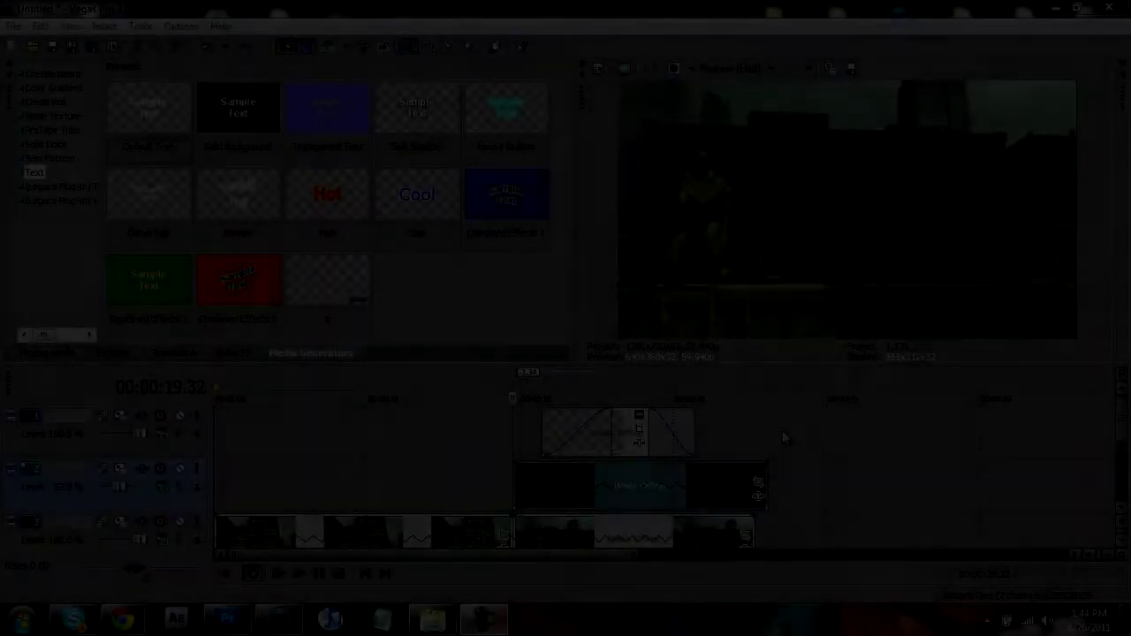
- Zoom the timeline out until the whole edit, including the captioned section, fits in view
{"action": "scroll", "coordinate": [580, 480], "scroll_direction": "down", "scroll_amount": 3}
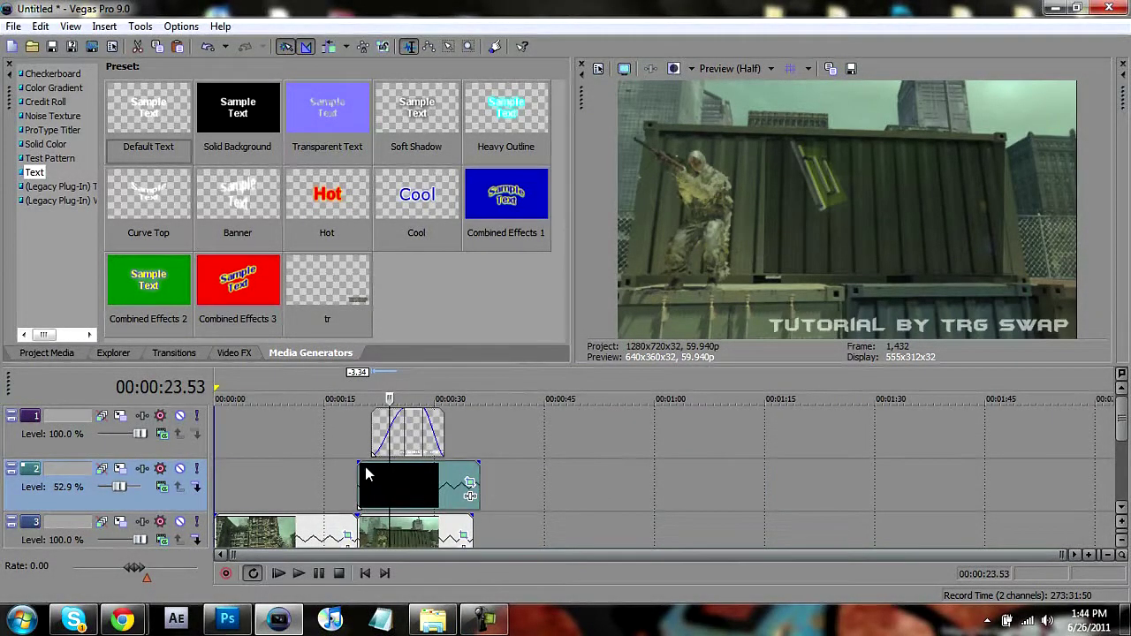
- Close the e-mail window and open the 'Kenny Killed You' episode from My Videos on YouTube
{"action": "mouse_move", "coordinate": [122, 619]}
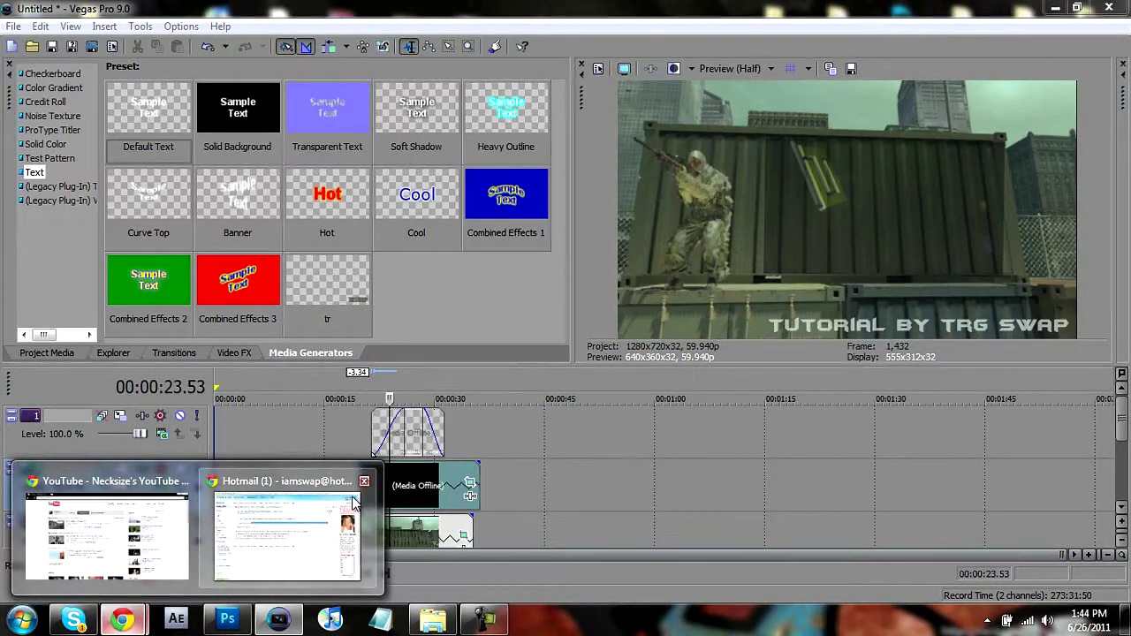
{"action": "left_click", "coordinate": [364, 483]}
{"action": "left_click", "coordinate": [196, 536]}
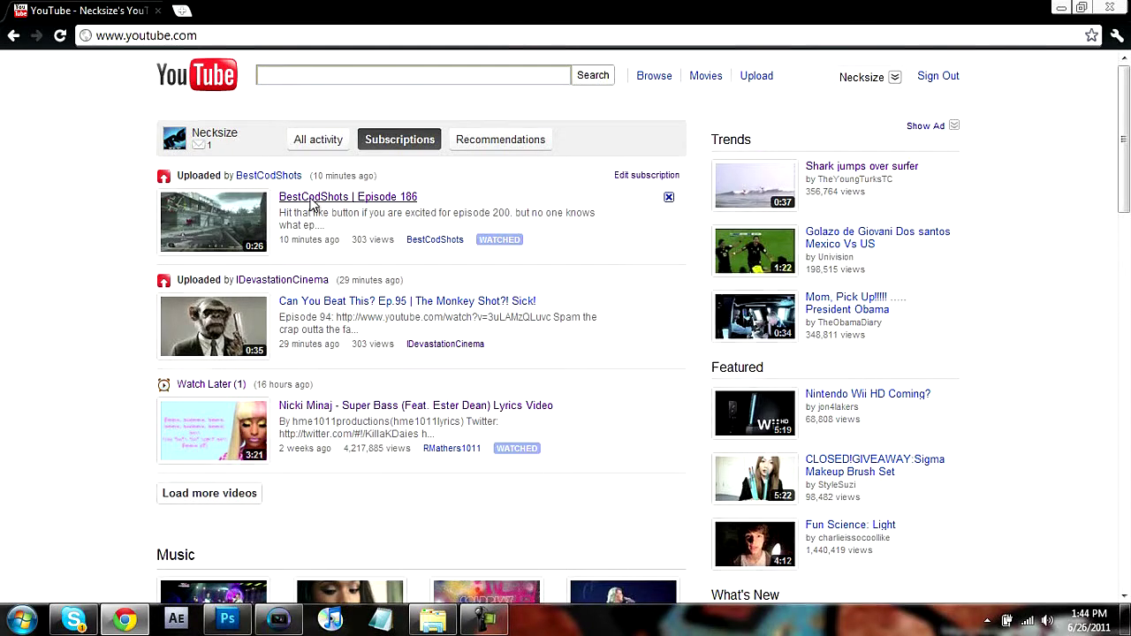
{"action": "left_click", "coordinate": [847, 78]}
{"action": "left_click", "coordinate": [862, 146]}
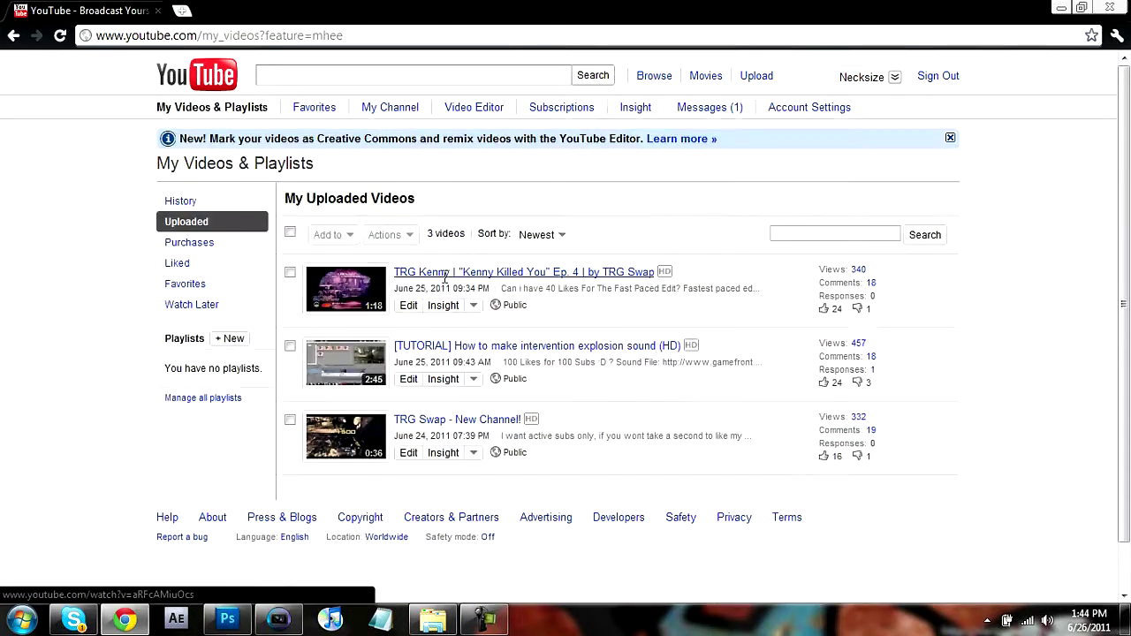
{"action": "left_click", "coordinate": [424, 281]}
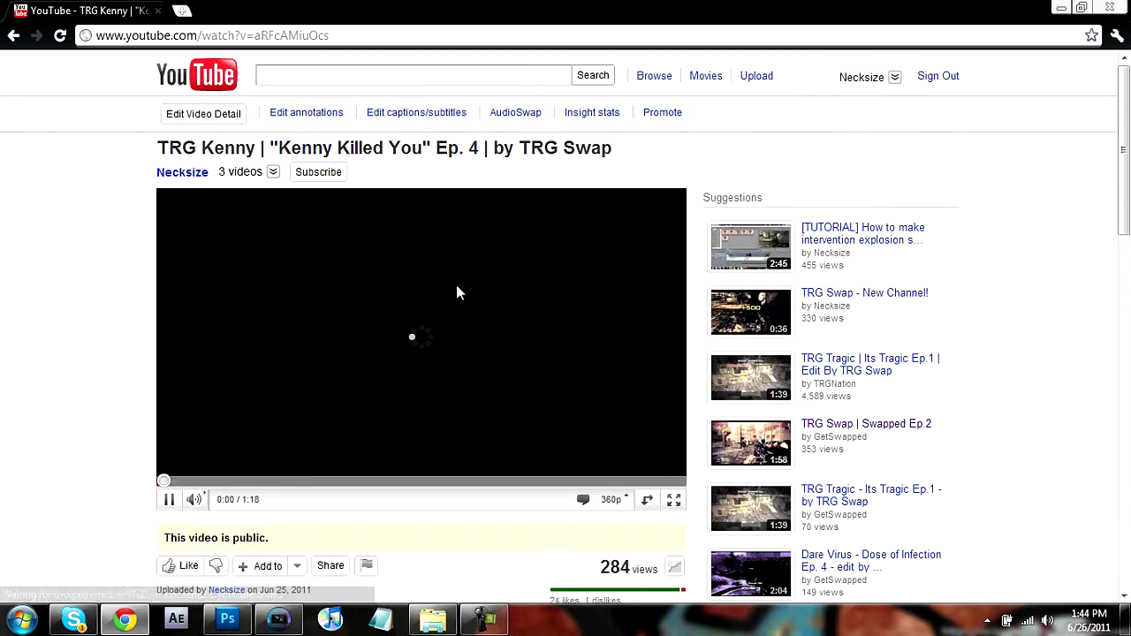
- Scrub the episode to 0:07 and 0:14, pause, then return to 0:11
{"action": "left_click", "coordinate": [212, 481]}
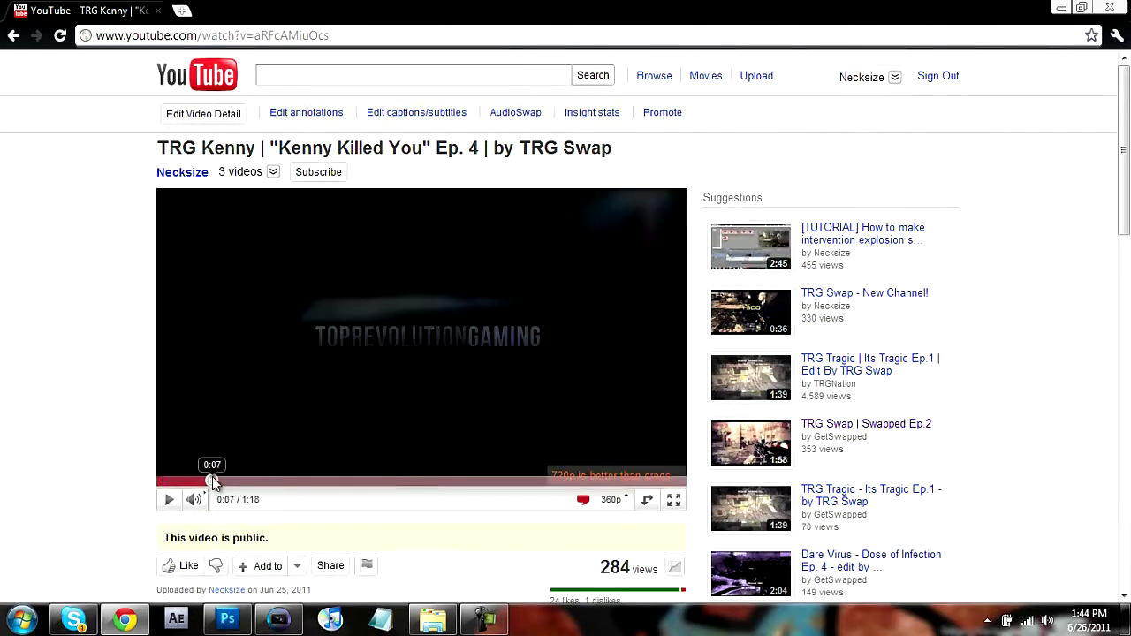
{"action": "left_click", "coordinate": [261, 481]}
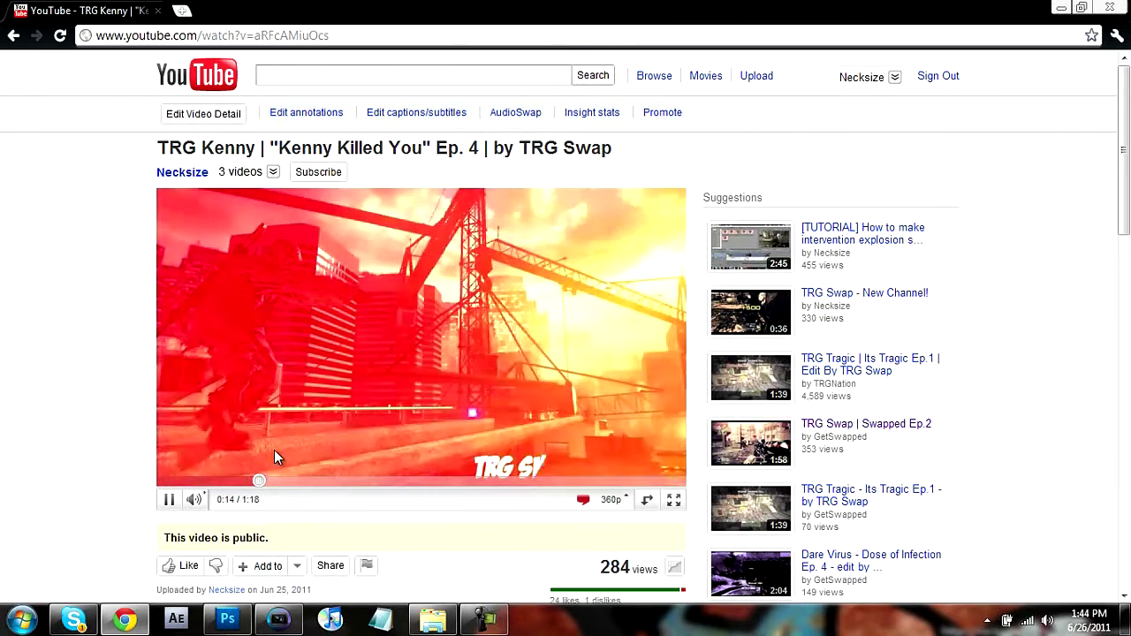
{"action": "left_click", "coordinate": [277, 431]}
{"action": "left_click", "coordinate": [240, 482]}
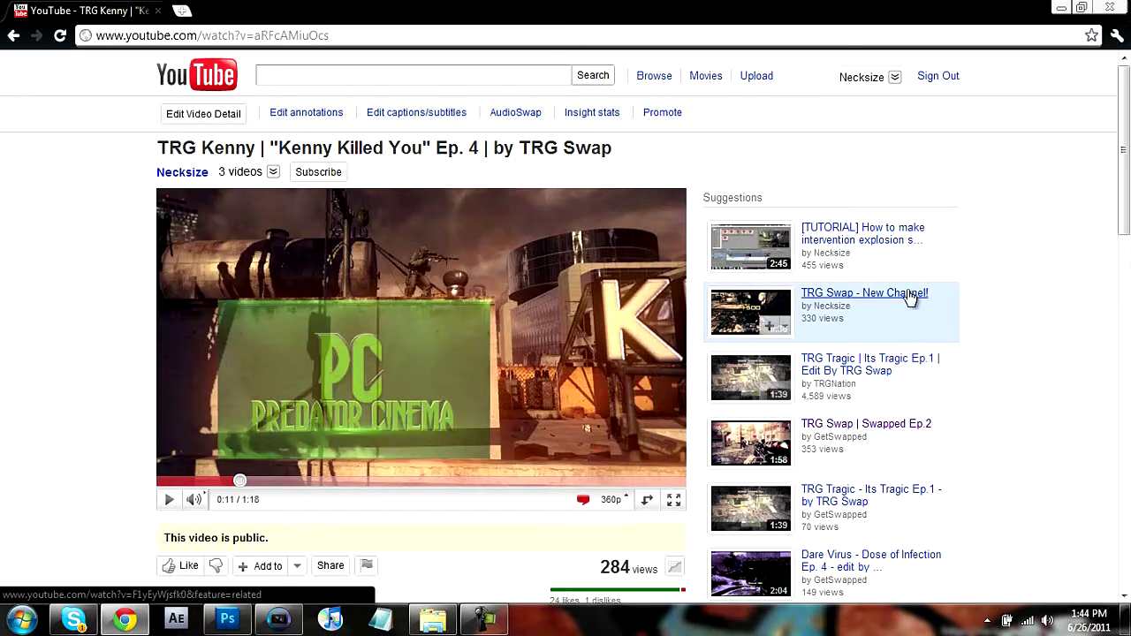
- Open the YouTube account settings overview, then minimize the browser to return to Vegas Pro
{"action": "left_click", "coordinate": [883, 92]}
{"action": "left_click", "coordinate": [858, 196]}
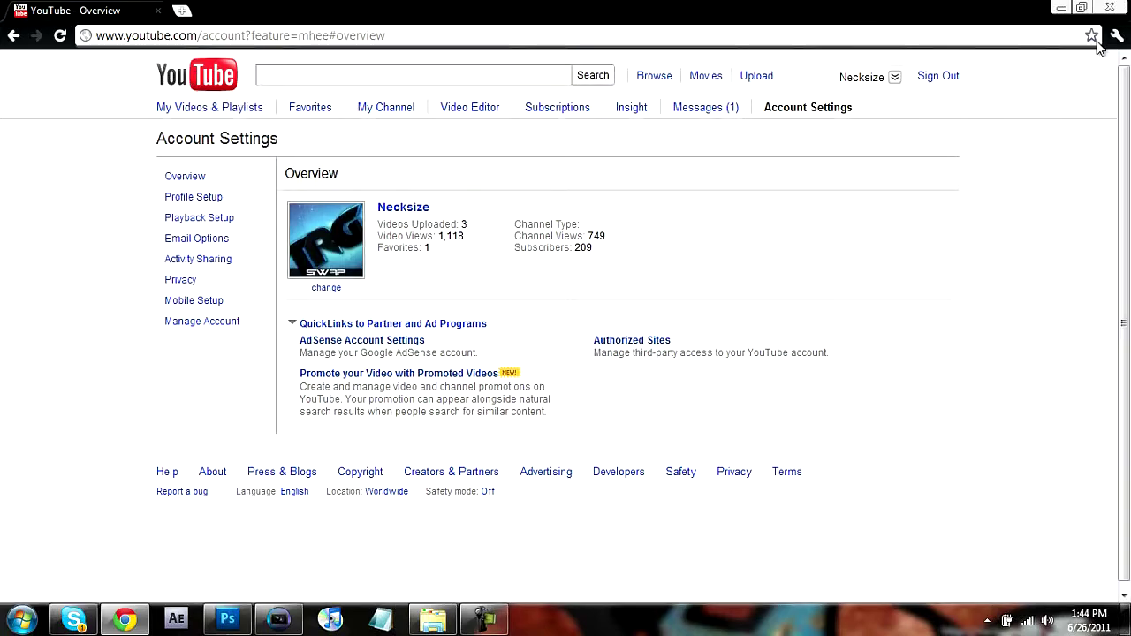
{"action": "left_click", "coordinate": [1060, 9]}
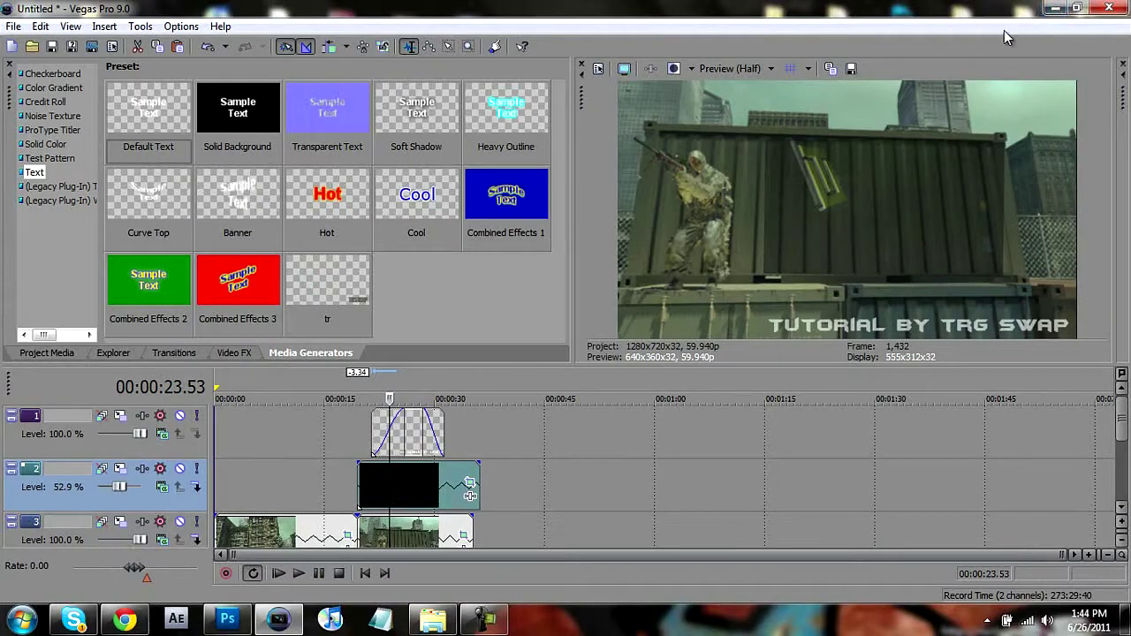
- Restore Vegas and play the edit from 00:00:19.32 through the caption's start at 00:00:23.54
{"action": "left_click", "coordinate": [1055, 7]}
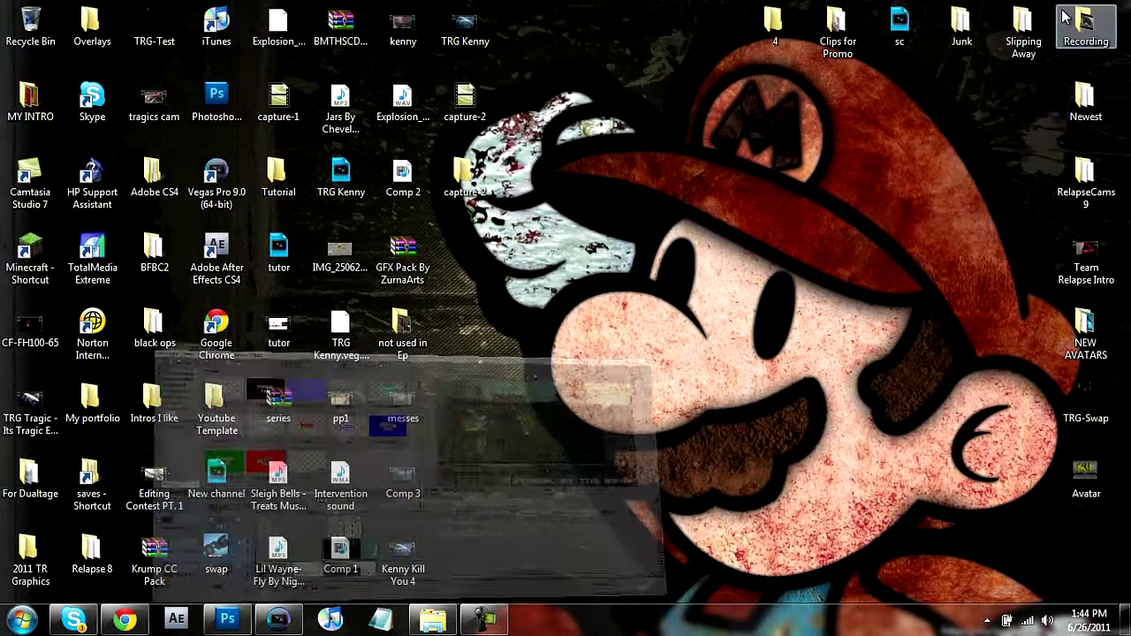
{"action": "left_click", "coordinate": [279, 619]}
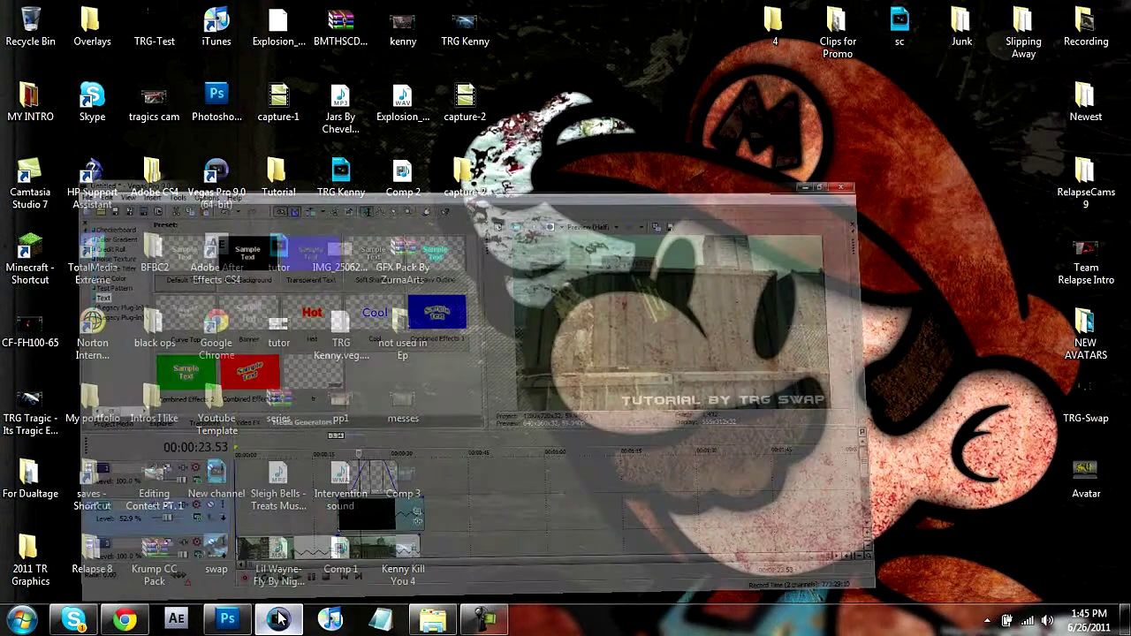
{"action": "left_click", "coordinate": [357, 479]}
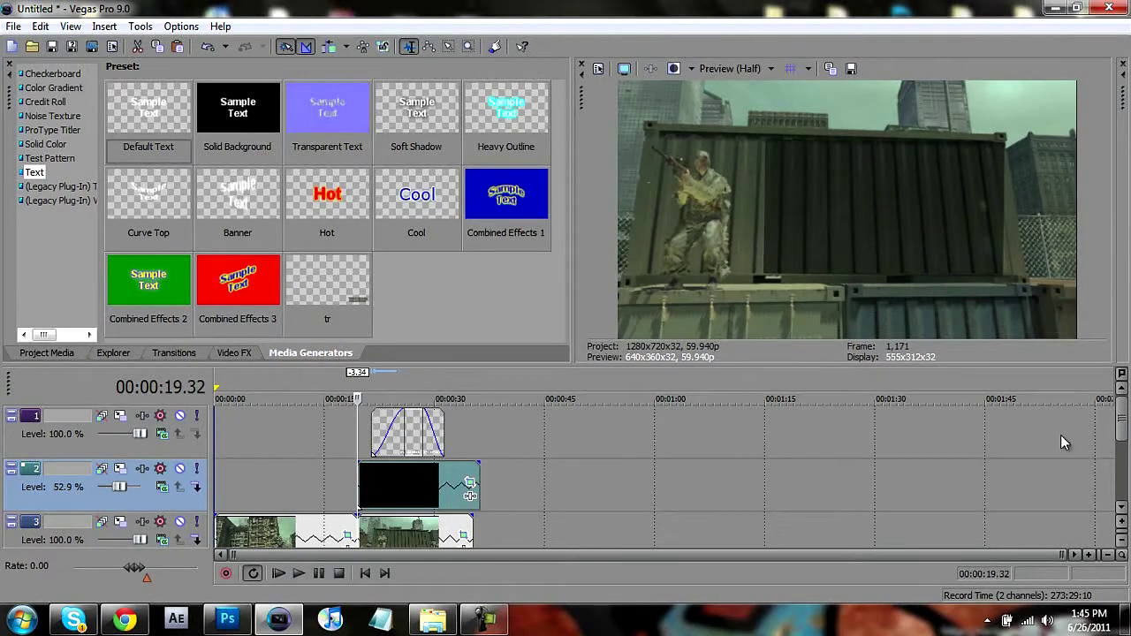
{"action": "scroll", "coordinate": [590, 466], "scroll_direction": "down", "scroll_amount": 1}
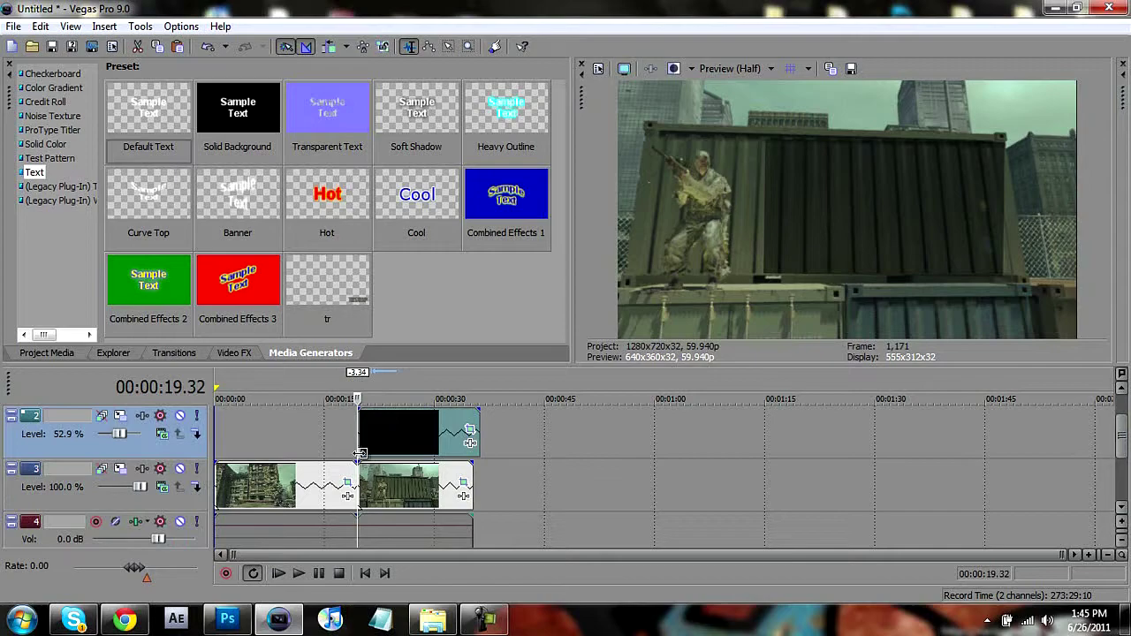
{"action": "left_click", "coordinate": [390, 444]}
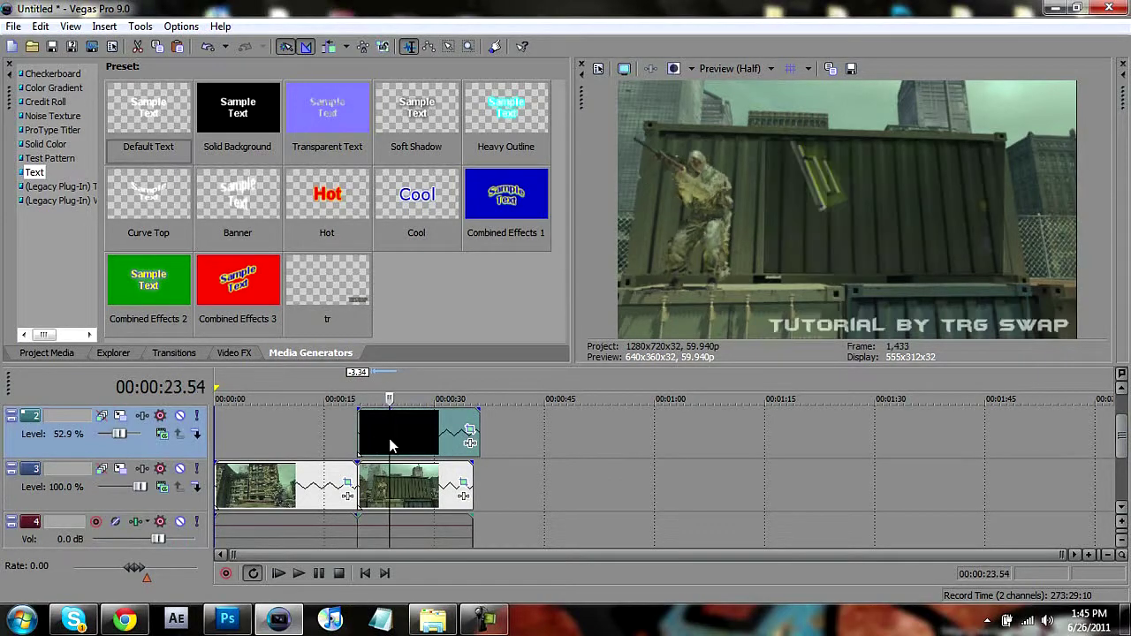
{"action": "key", "text": "space"}
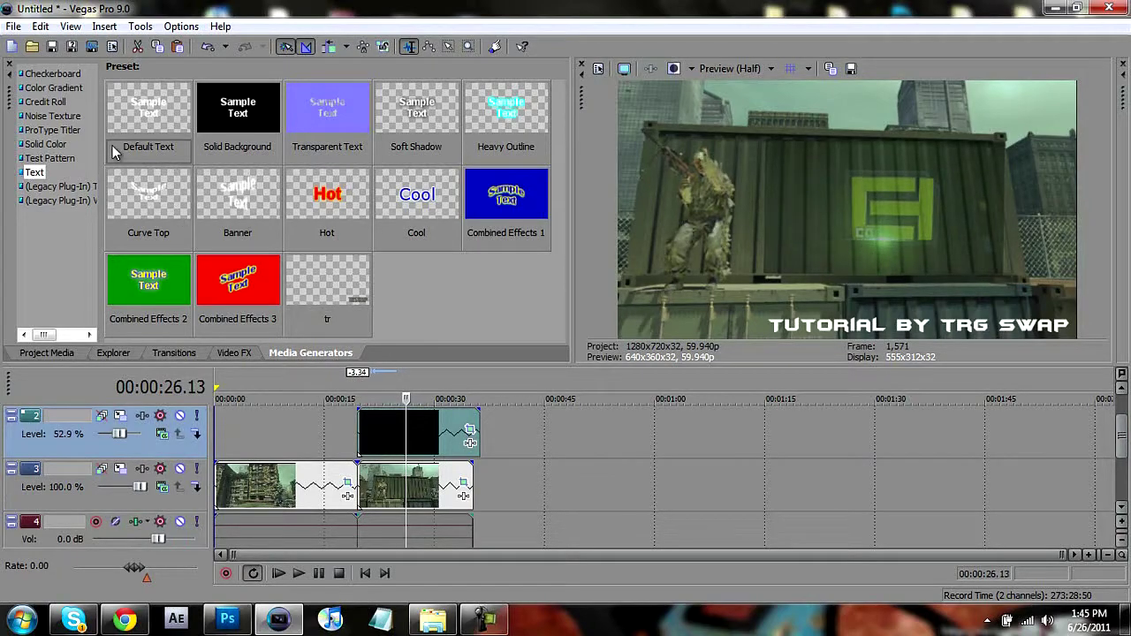
- Start a new project without saving the current one, accepting the default settings
{"action": "left_click", "coordinate": [11, 26]}
{"action": "left_click", "coordinate": [30, 44]}
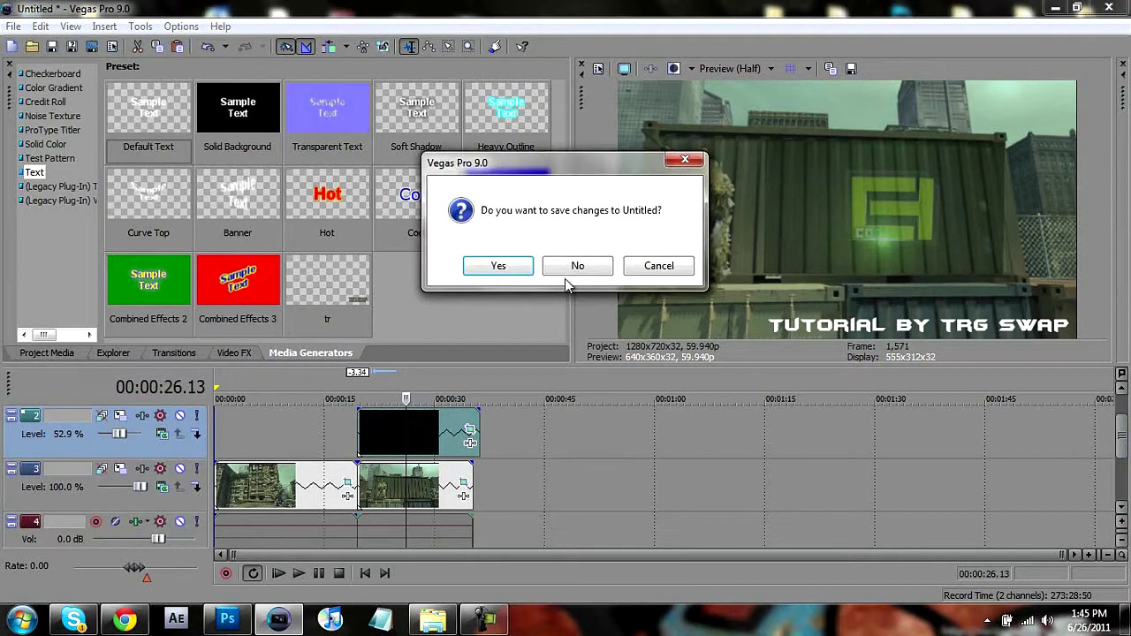
{"action": "left_click", "coordinate": [570, 266]}
{"action": "left_click", "coordinate": [638, 460]}
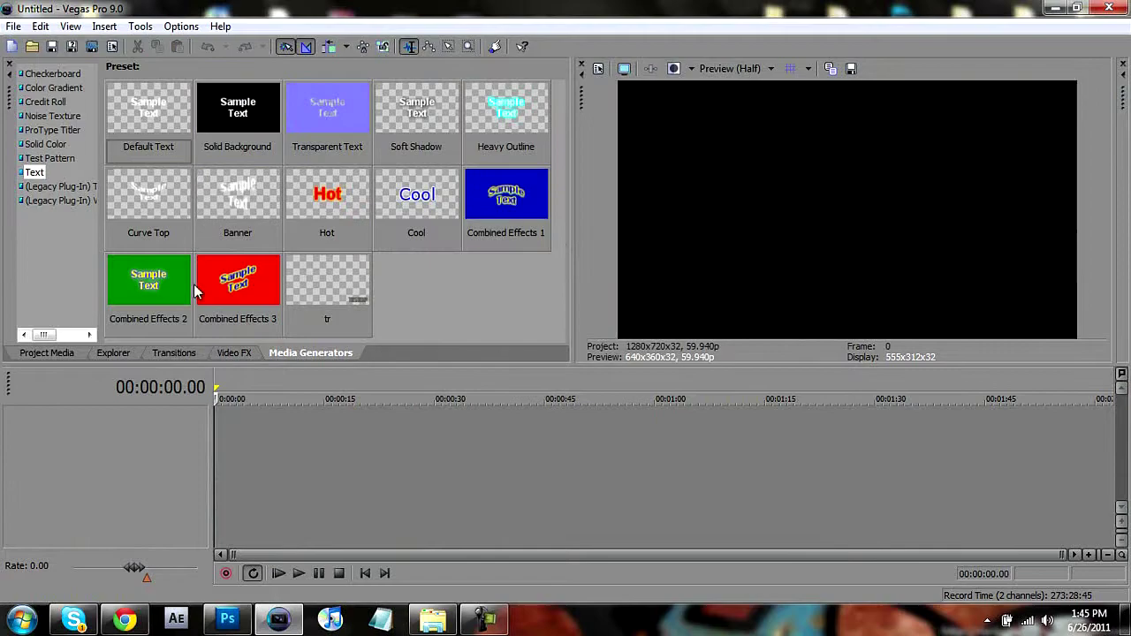
- Open the 2011_6_26_12_44_47 gameplay clip from the Desktop folder '4'
{"action": "left_click", "coordinate": [13, 26]}
{"action": "left_click", "coordinate": [35, 62]}
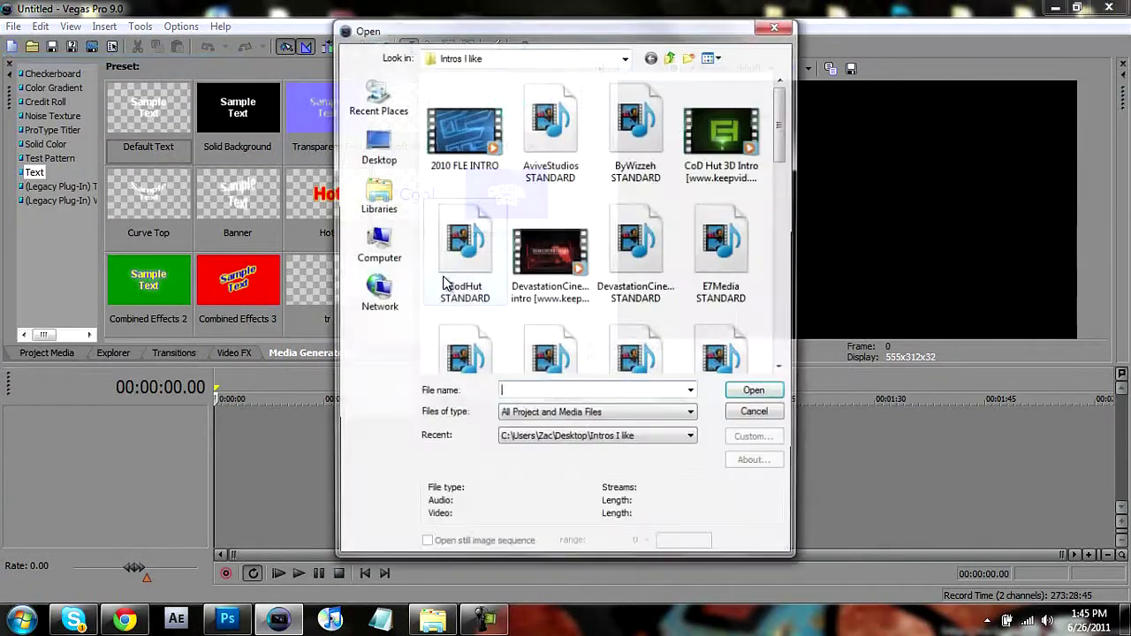
{"action": "left_click", "coordinate": [358, 146]}
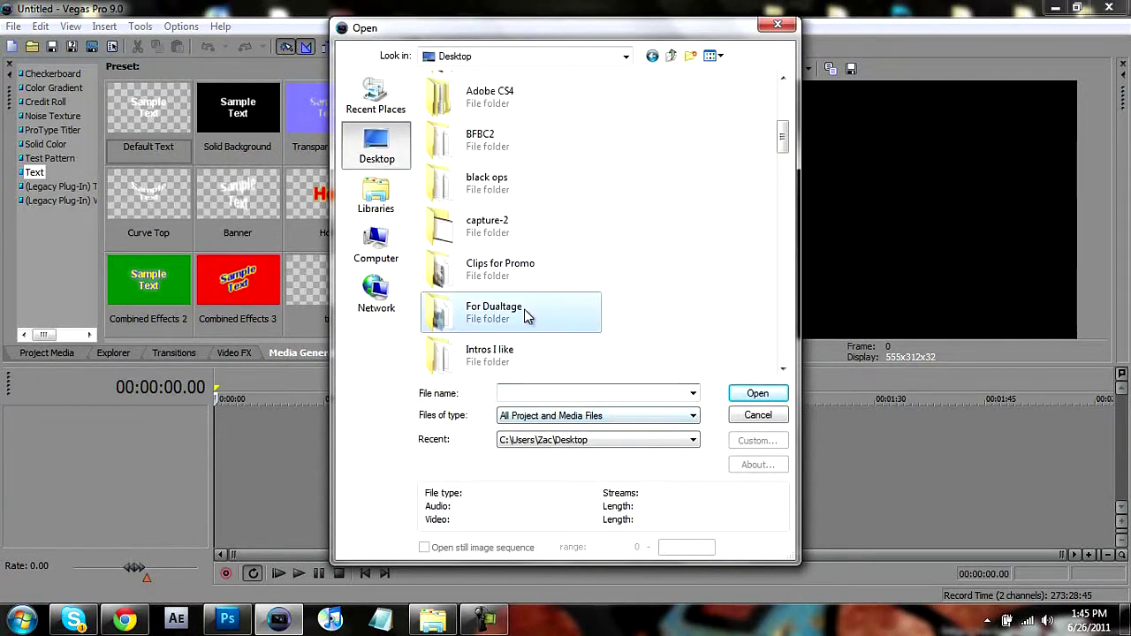
{"action": "scroll", "coordinate": [526, 311], "scroll_direction": "down", "scroll_amount": 3}
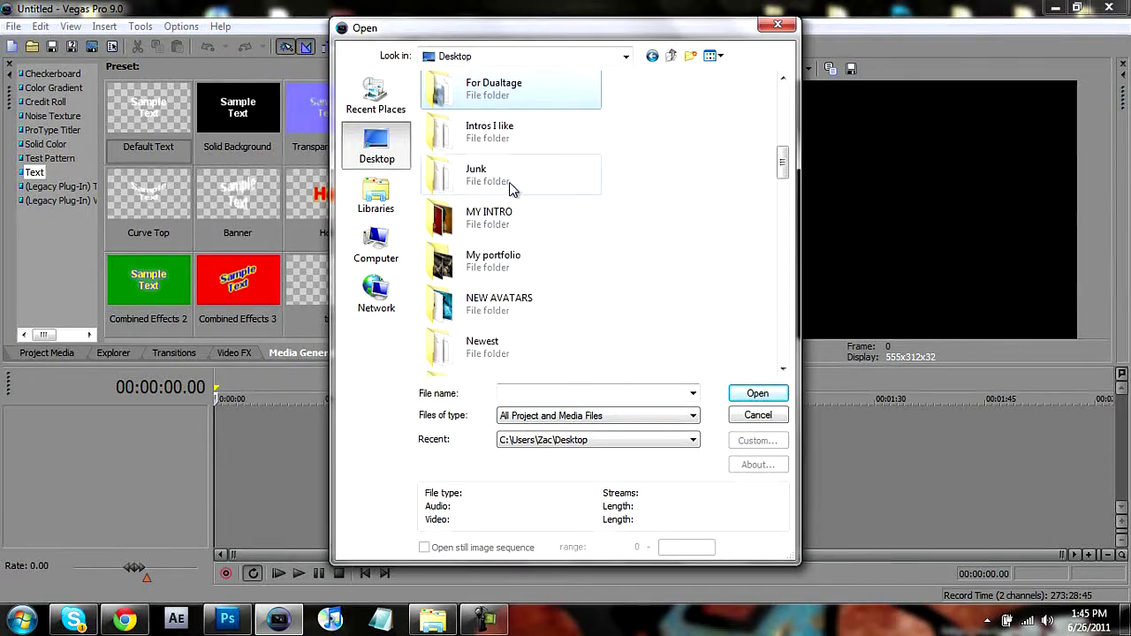
{"action": "scroll", "coordinate": [510, 185], "scroll_direction": "up", "scroll_amount": 2}
{"action": "scroll", "coordinate": [513, 186], "scroll_direction": "up", "scroll_amount": 2}
{"action": "double_click", "coordinate": [498, 123]}
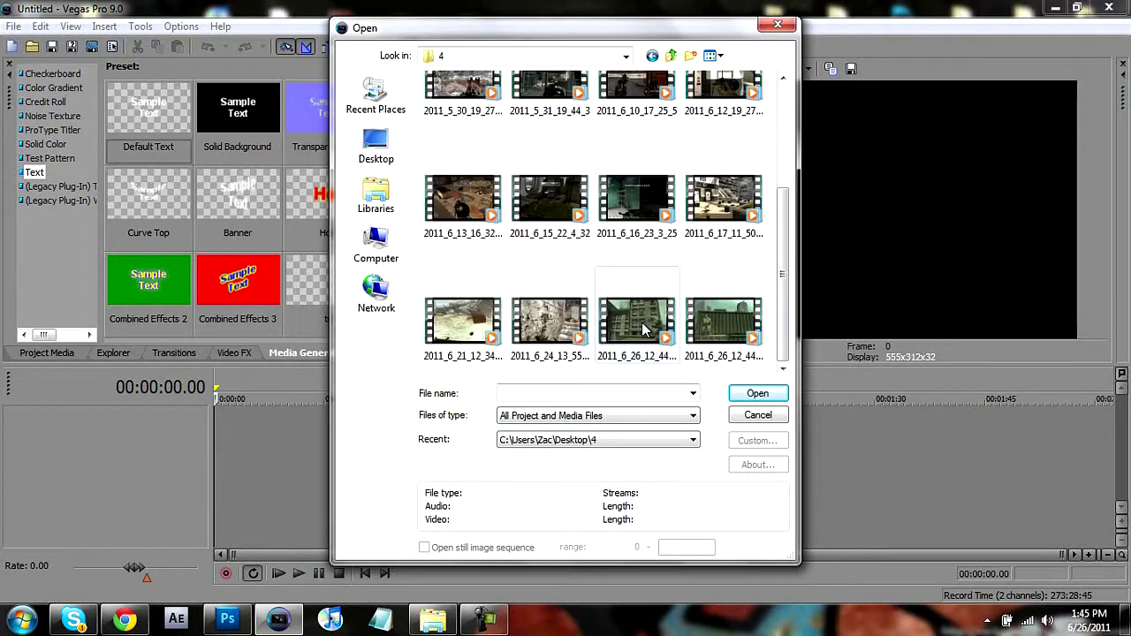
{"action": "double_click", "coordinate": [716, 327]}
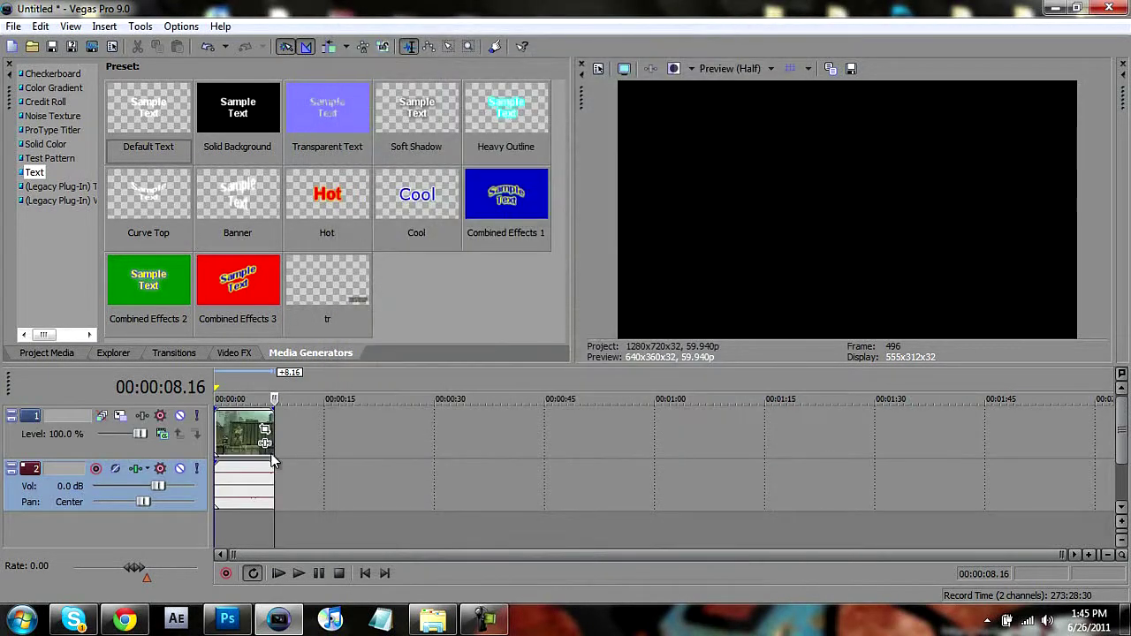
- Mute the gameplay clip's audio event via Switches > Mute and select its video event
{"action": "scroll", "coordinate": [322, 494], "scroll_direction": "up", "scroll_amount": 2}
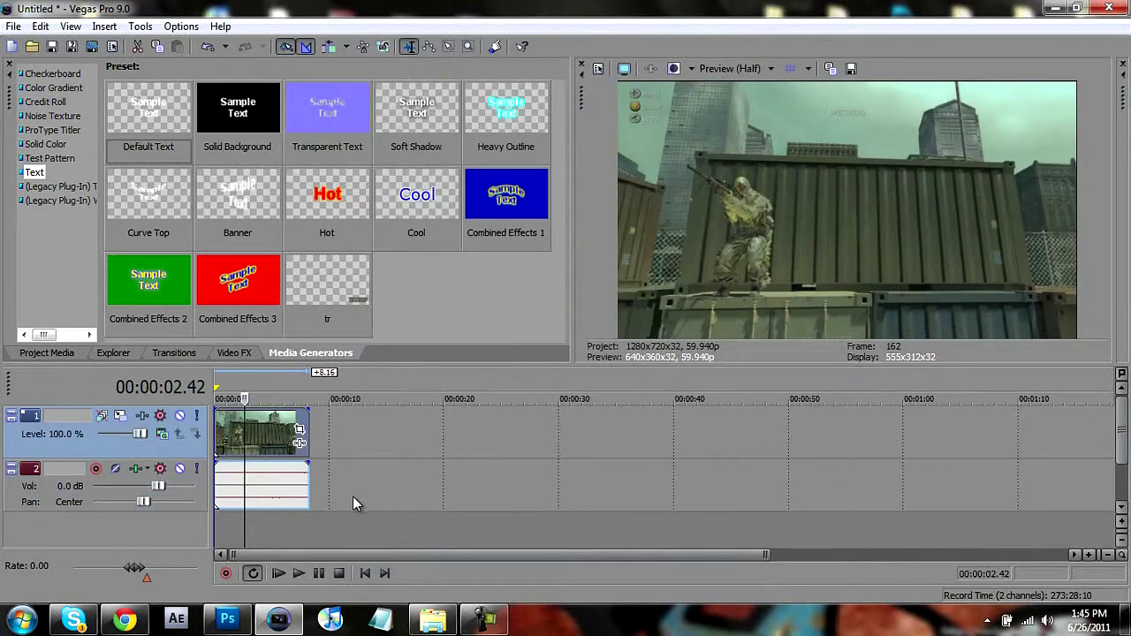
{"action": "right_click", "coordinate": [283, 503]}
{"action": "mouse_move", "coordinate": [370, 385]}
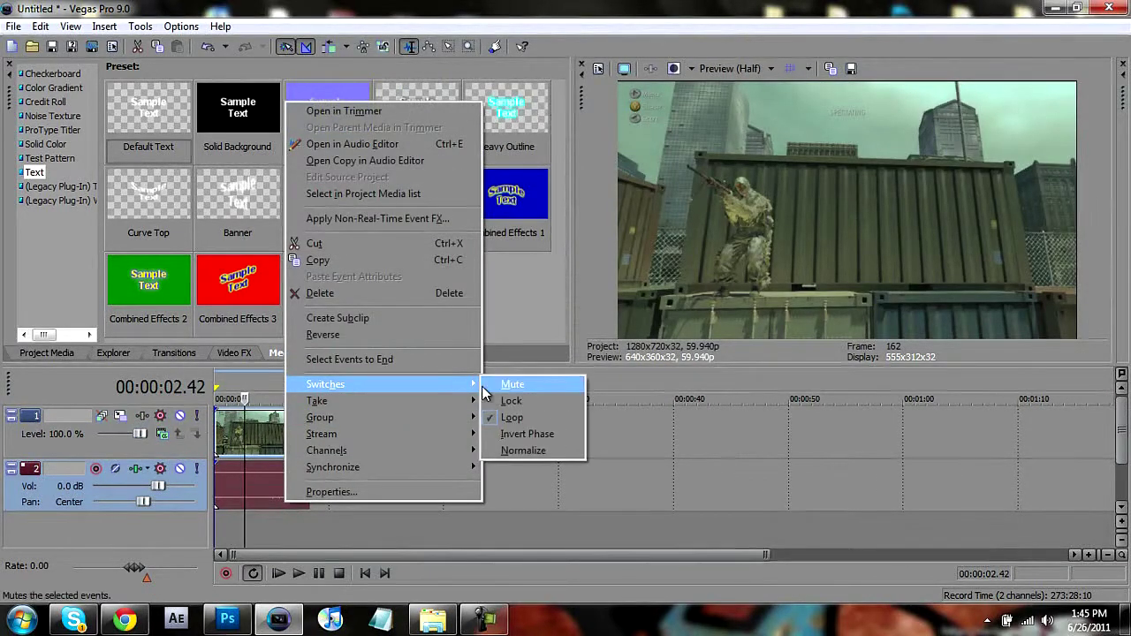
{"action": "left_click", "coordinate": [512, 384]}
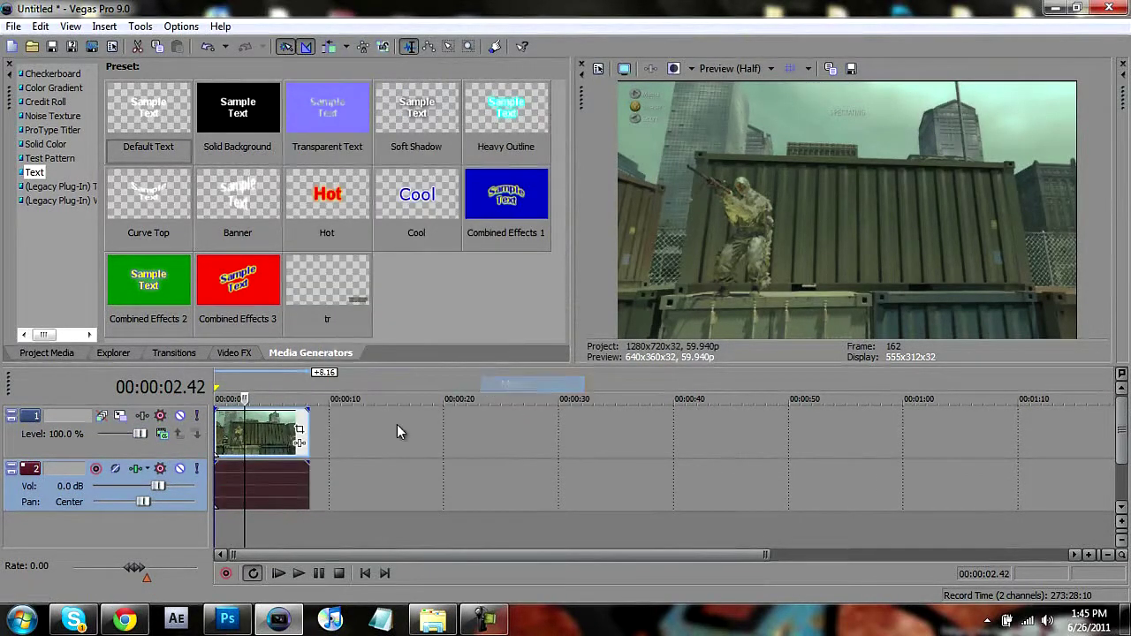
{"action": "left_click", "coordinate": [266, 439]}
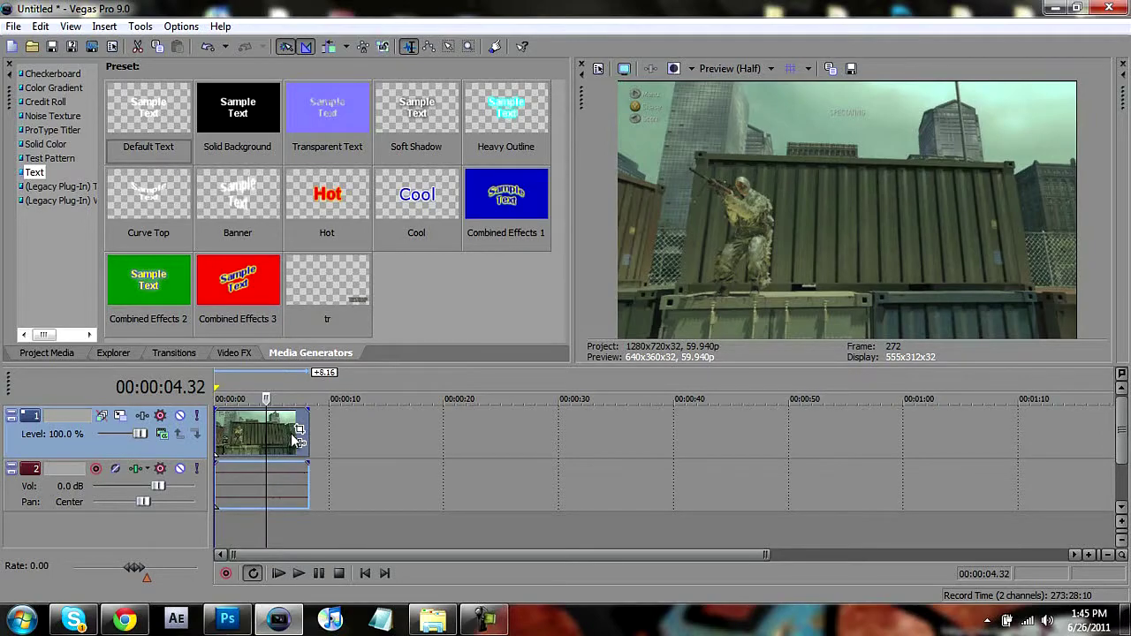
- Shrink the gameplay clip's crop frame in Event Pan/Crop to zoom into the footage
{"action": "left_click", "coordinate": [298, 430]}
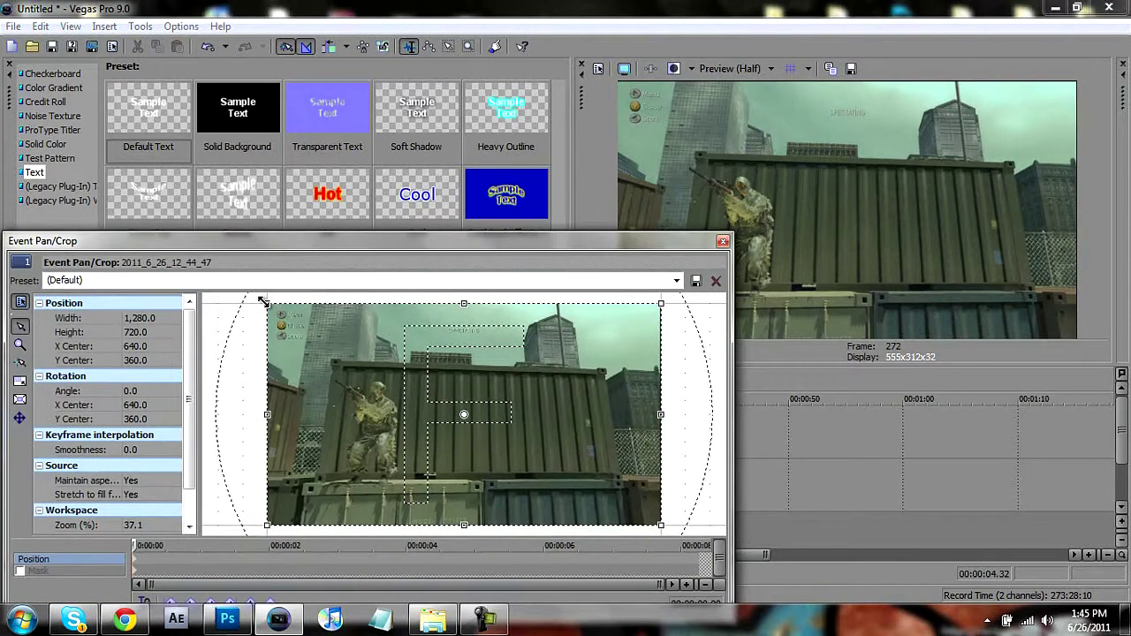
{"action": "left_click_drag", "start_coordinate": [263, 301], "coordinate": [312, 337]}
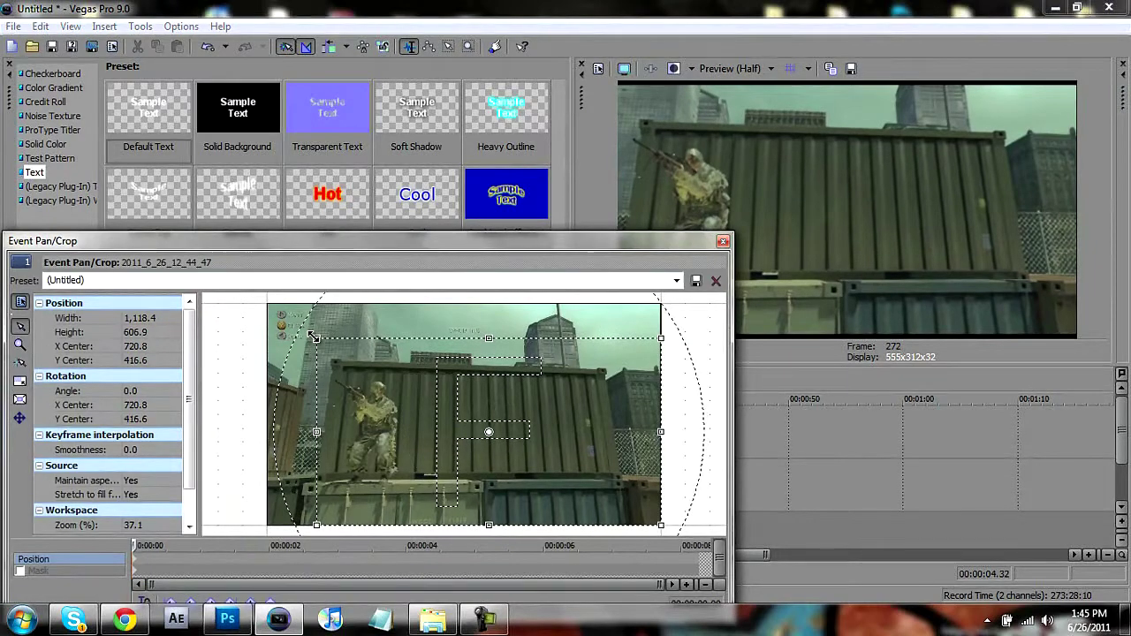
{"action": "left_click_drag", "start_coordinate": [661, 432], "coordinate": [641, 427]}
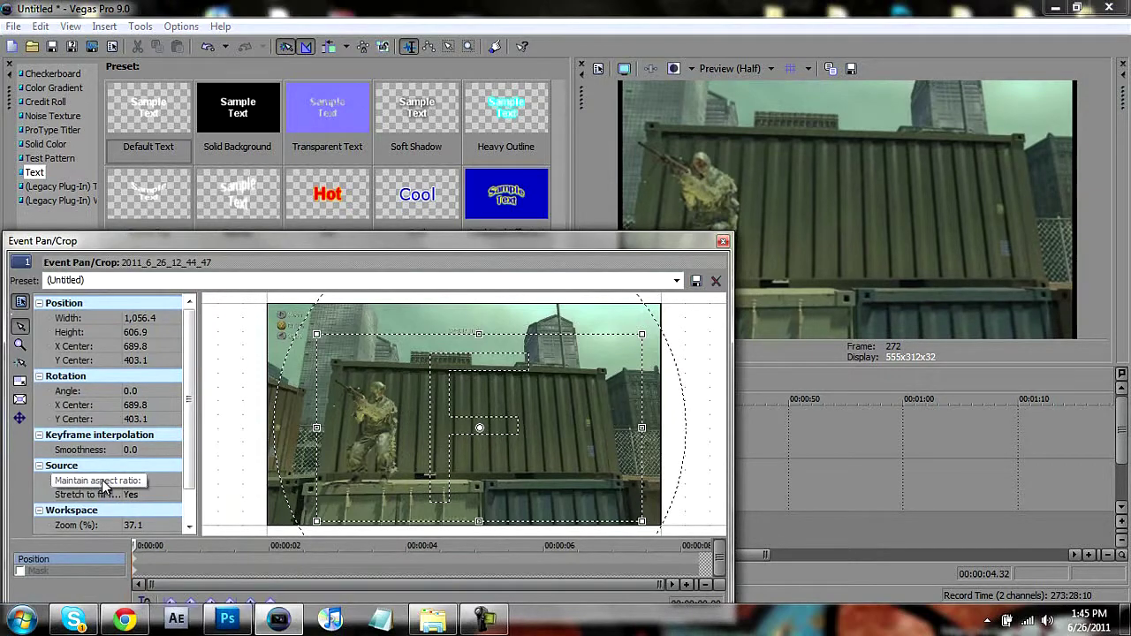
- Set the clip's Maintain aspect ratio option to No
{"action": "left_click", "coordinate": [134, 481]}
{"action": "left_click", "coordinate": [154, 503]}
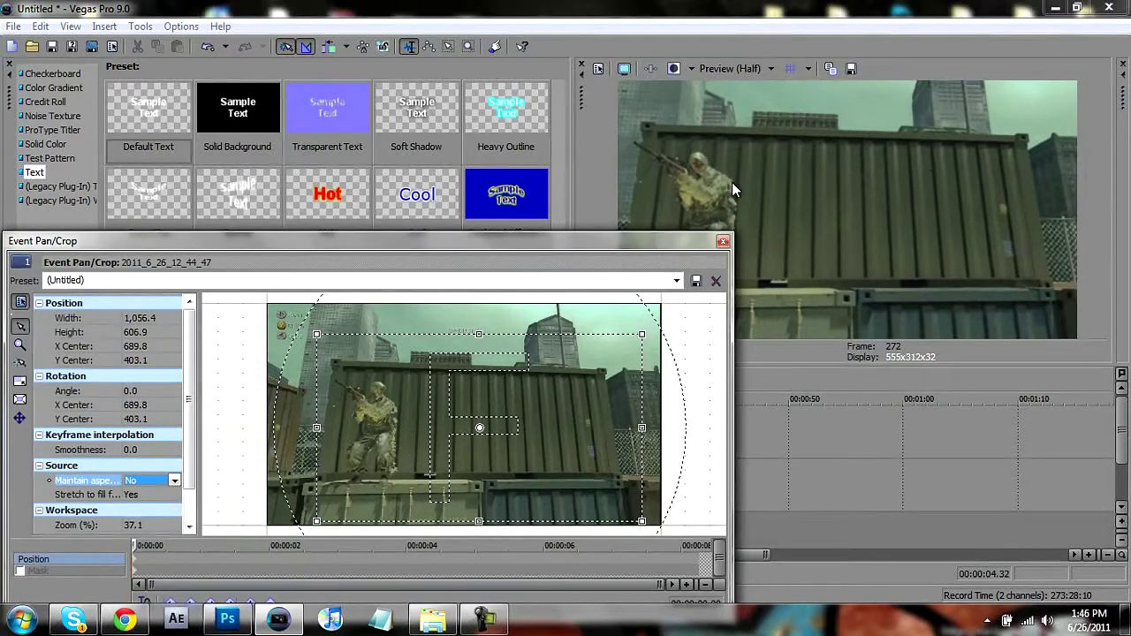
{"action": "left_click", "coordinate": [145, 481]}
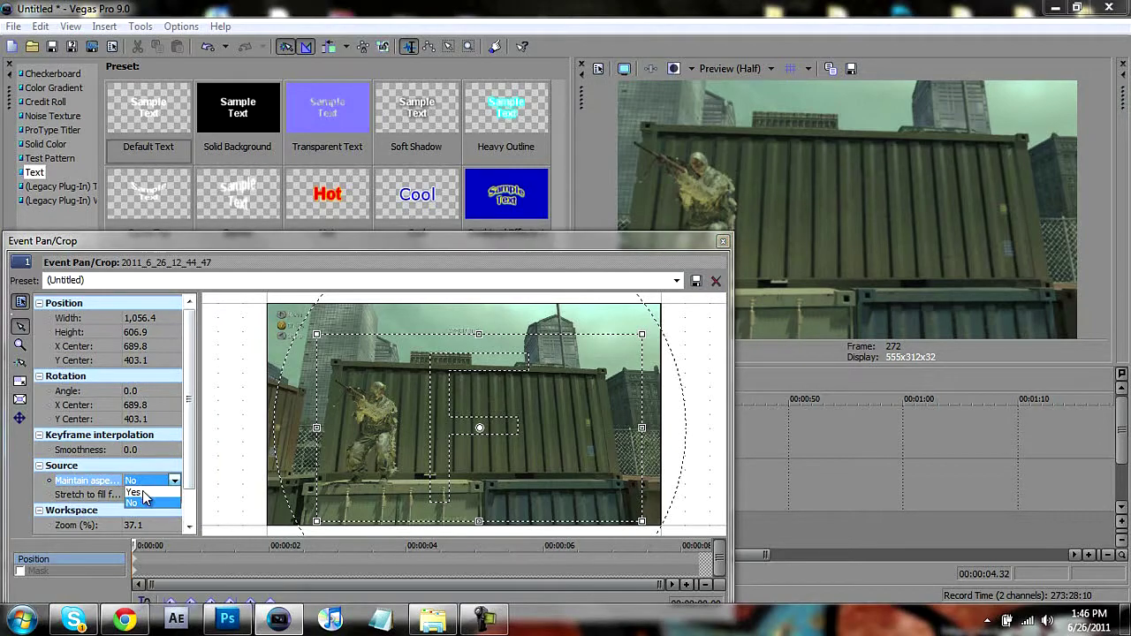
{"action": "left_click", "coordinate": [144, 492]}
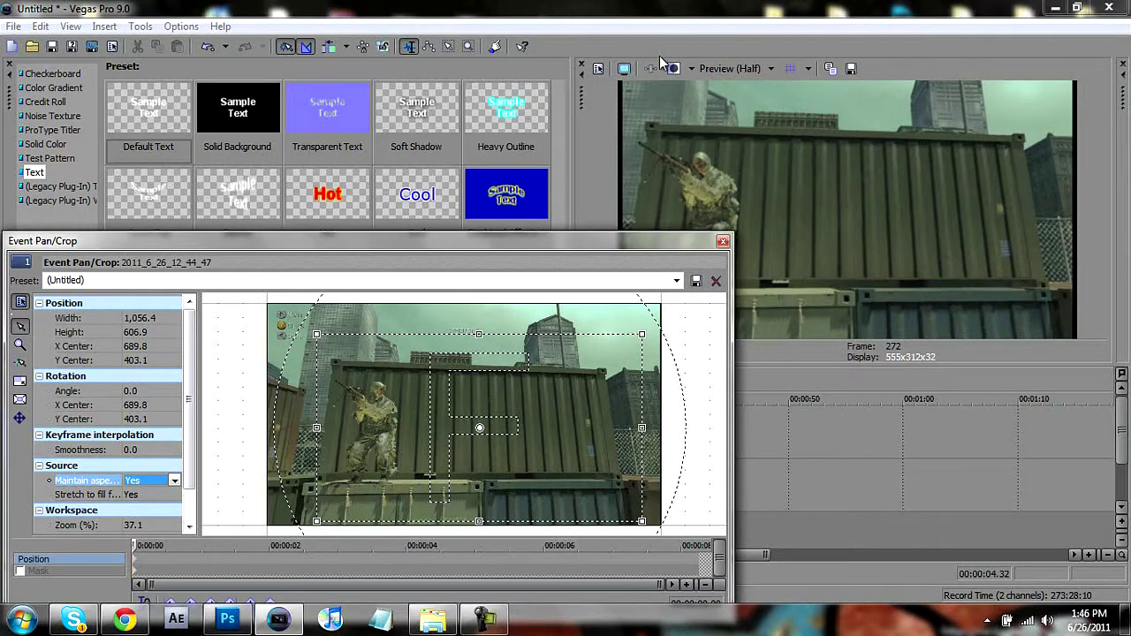
{"action": "left_click", "coordinate": [175, 481]}
{"action": "left_click", "coordinate": [148, 503]}
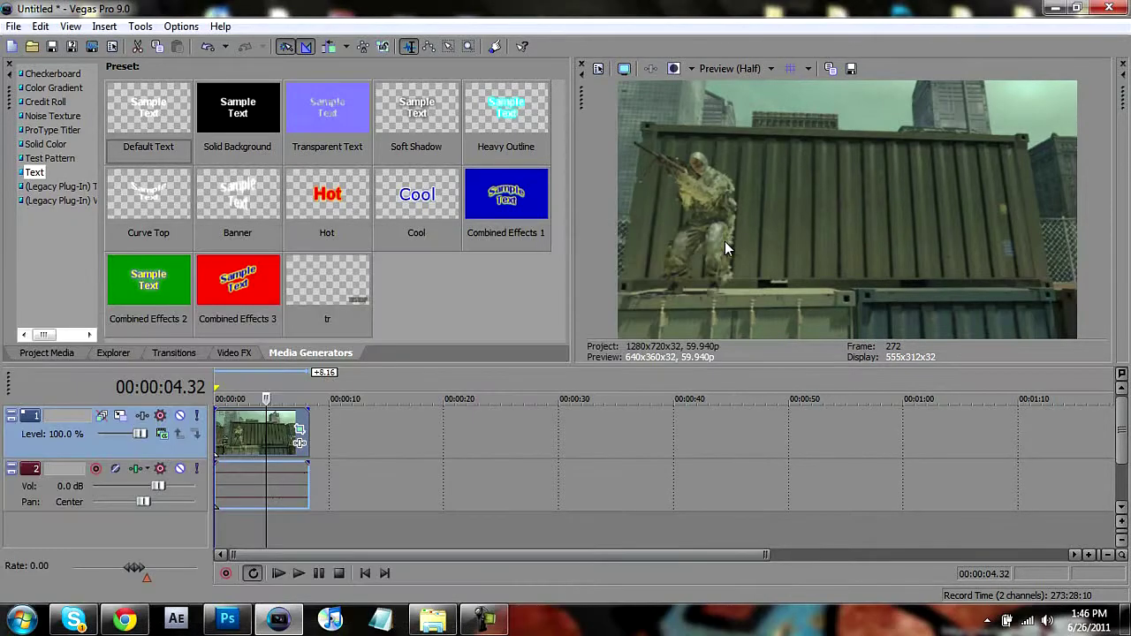
- Close Pan/Crop and stretch the gameplay clip's right edge so it loops to about 00:00:16
{"action": "left_click", "coordinate": [723, 241]}
{"action": "left_click", "coordinate": [239, 437]}
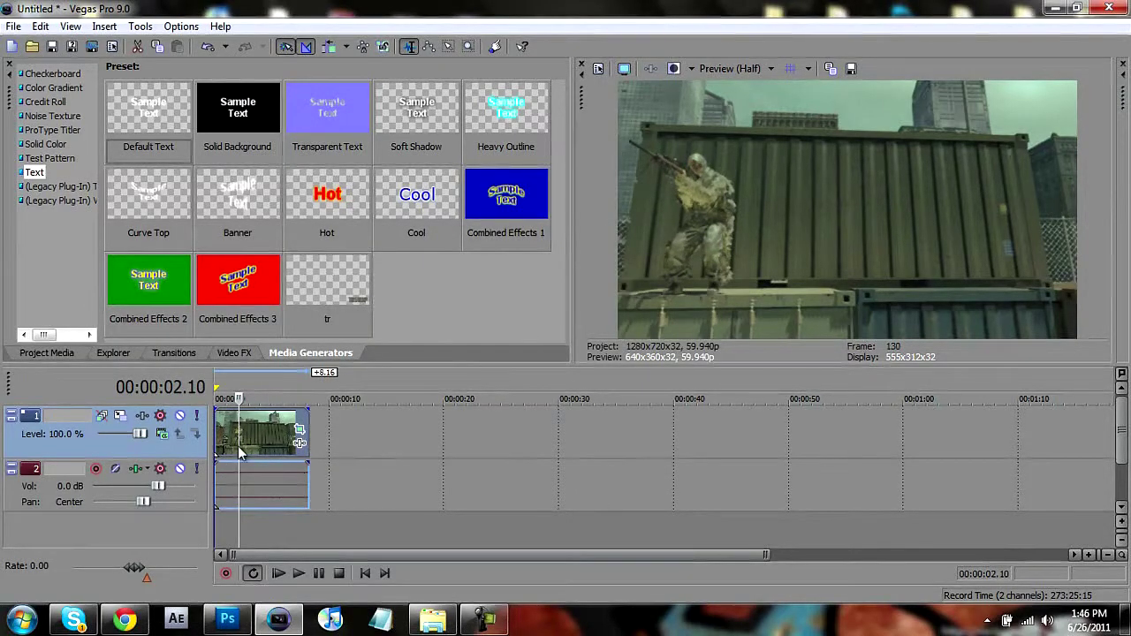
{"action": "left_click_drag", "start_coordinate": [214, 434], "coordinate": [294, 433]}
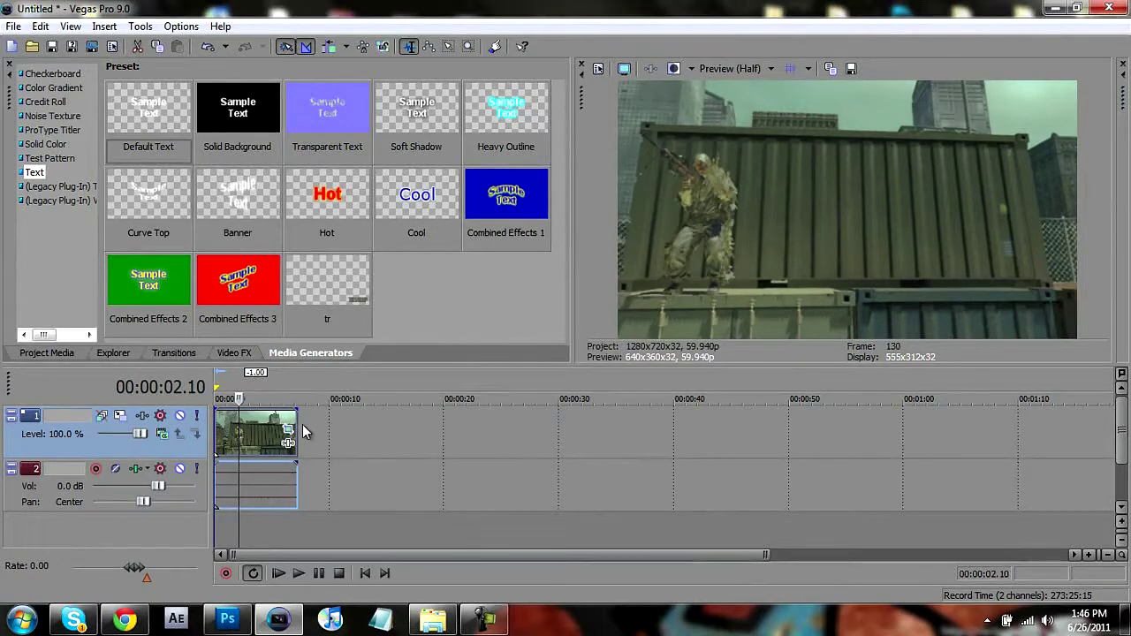
{"action": "mouse_move", "coordinate": [293, 430]}
{"action": "left_mouse_down"}
{"action": "mouse_move", "coordinate": [398, 432]}
{"action": "mouse_move", "coordinate": [404, 444]}
{"action": "left_mouse_up"}
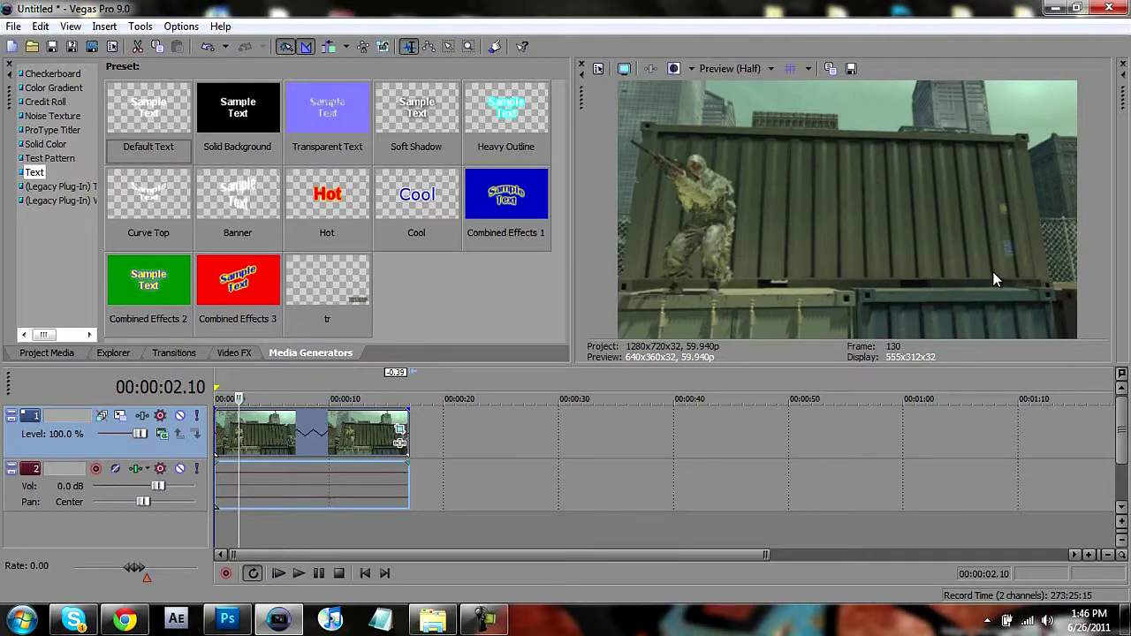
- Insert a new video track and open the 2010 FLE intro from the Desktop's 'Intros I like' folder
{"action": "right_click", "coordinate": [436, 435]}
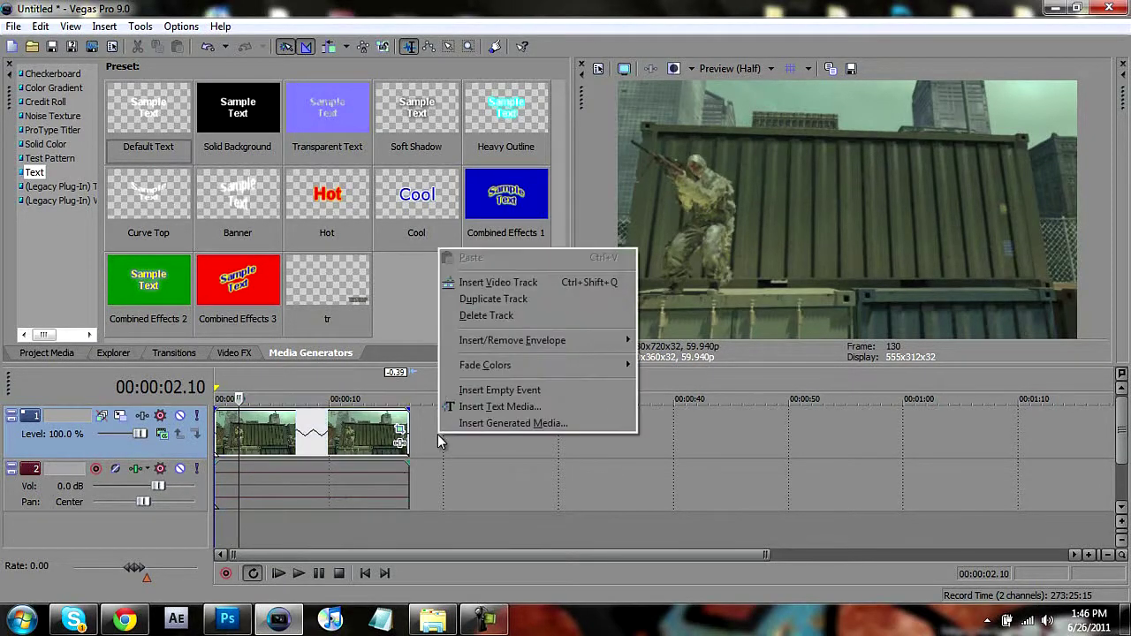
{"action": "left_click", "coordinate": [518, 283]}
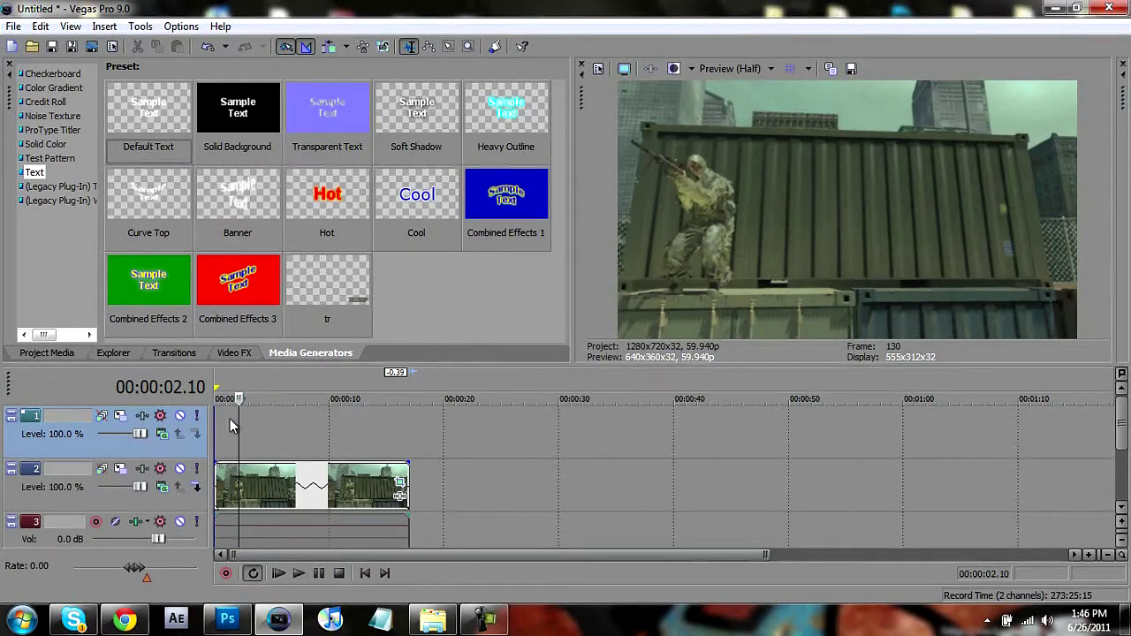
{"action": "left_click", "coordinate": [14, 26]}
{"action": "left_click", "coordinate": [25, 60]}
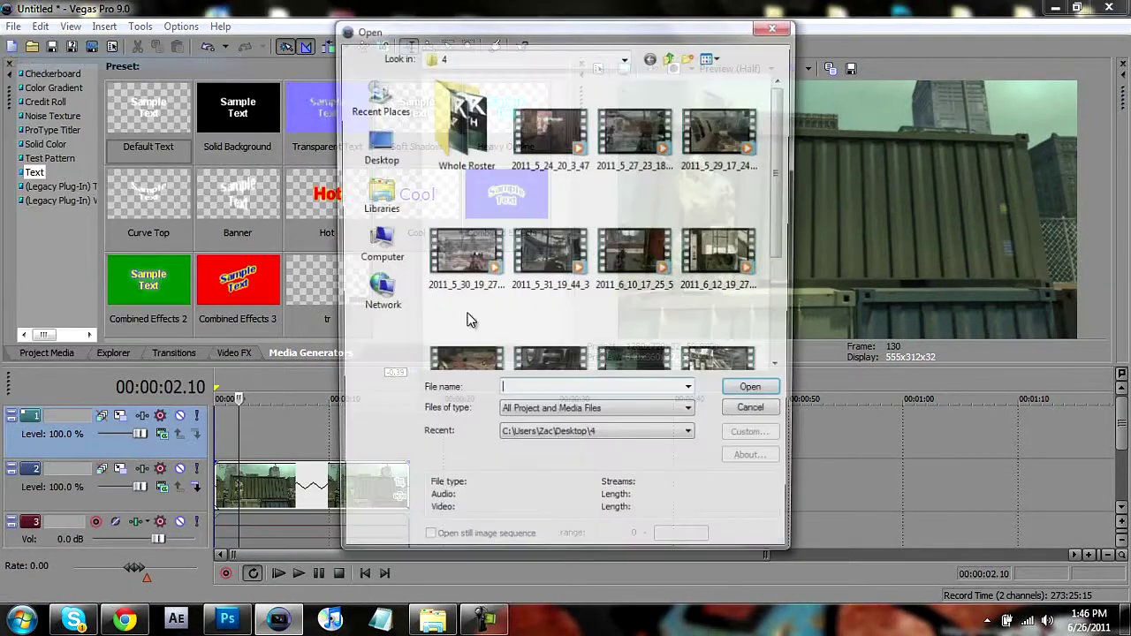
{"action": "left_click", "coordinate": [389, 152]}
{"action": "scroll", "coordinate": [539, 353], "scroll_direction": "down", "scroll_amount": 10}
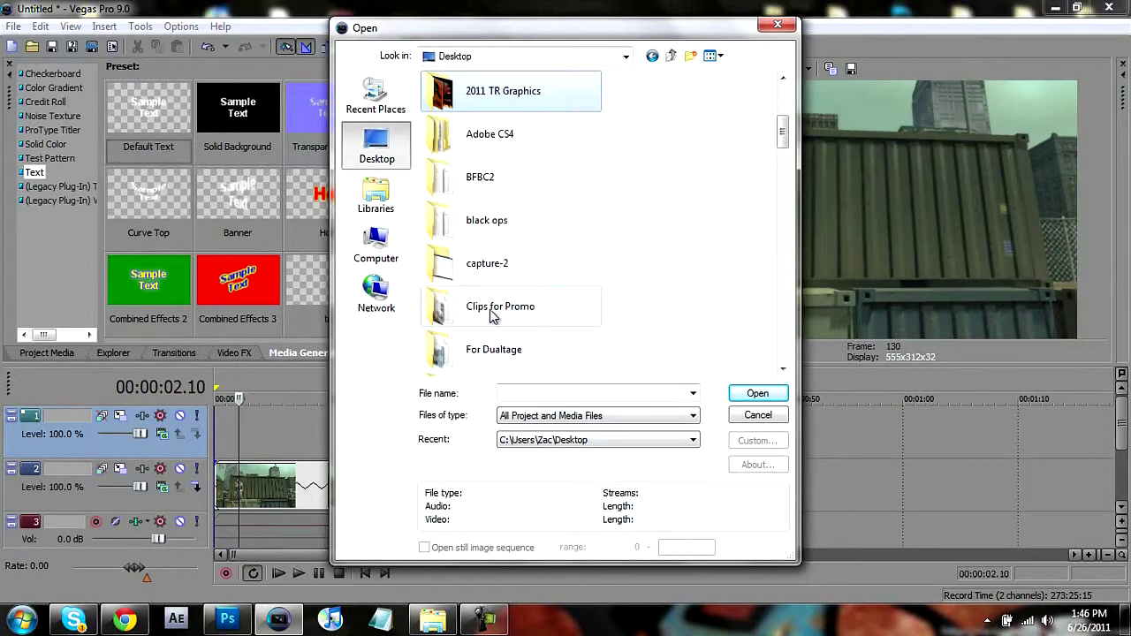
{"action": "scroll", "coordinate": [579, 237], "scroll_direction": "up", "scroll_amount": 5}
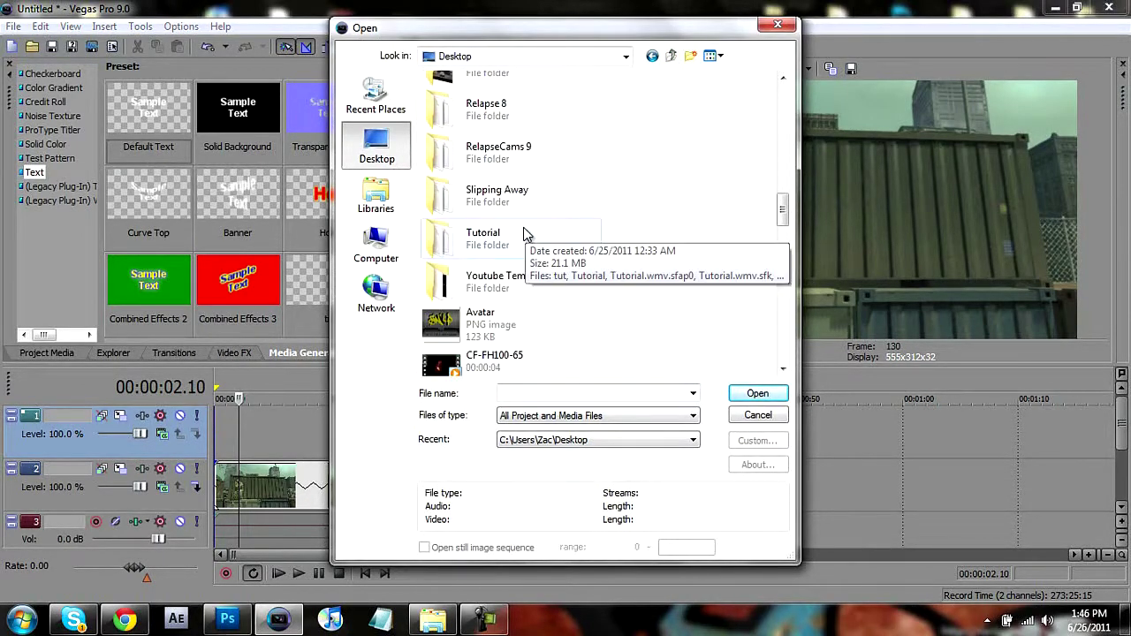
{"action": "scroll", "coordinate": [512, 293], "scroll_direction": "up", "scroll_amount": 2}
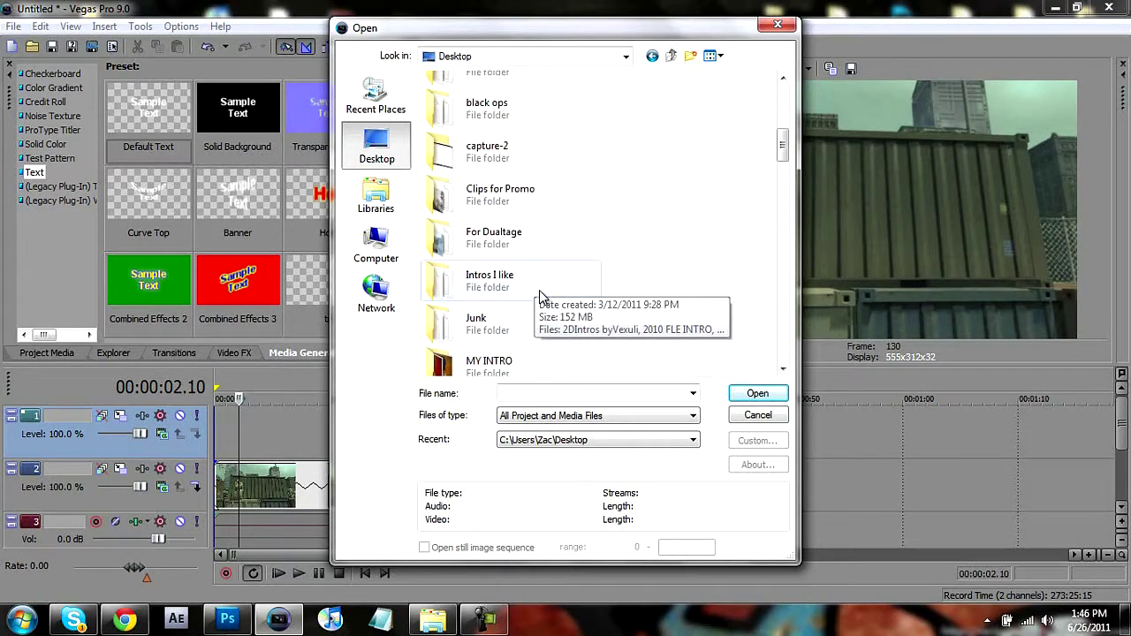
{"action": "double_click", "coordinate": [541, 296]}
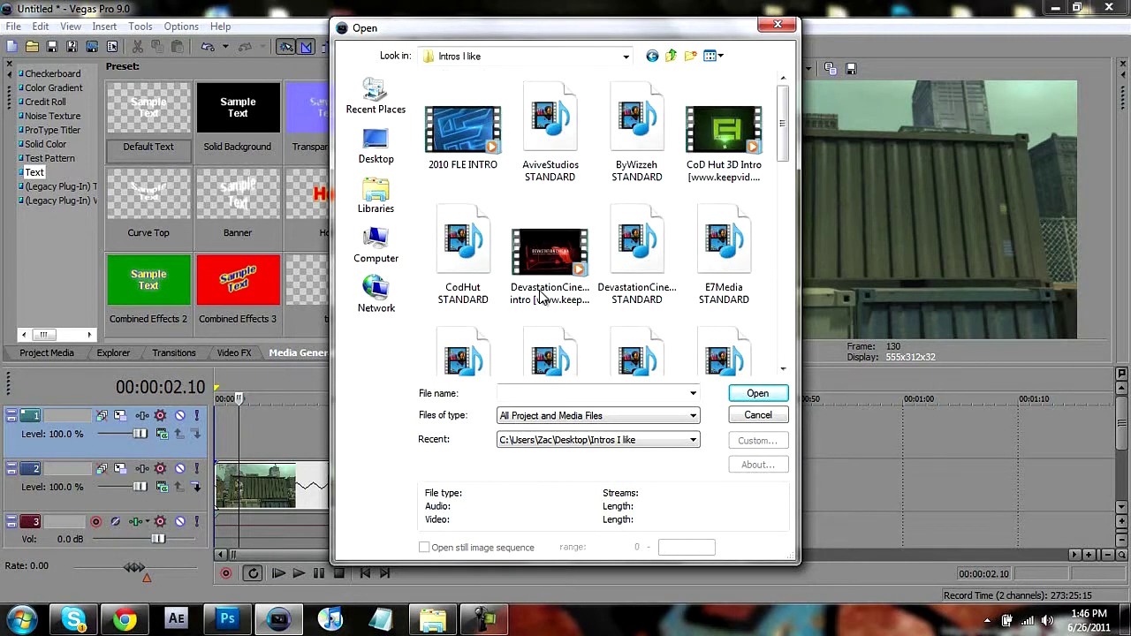
{"action": "double_click", "coordinate": [458, 146]}
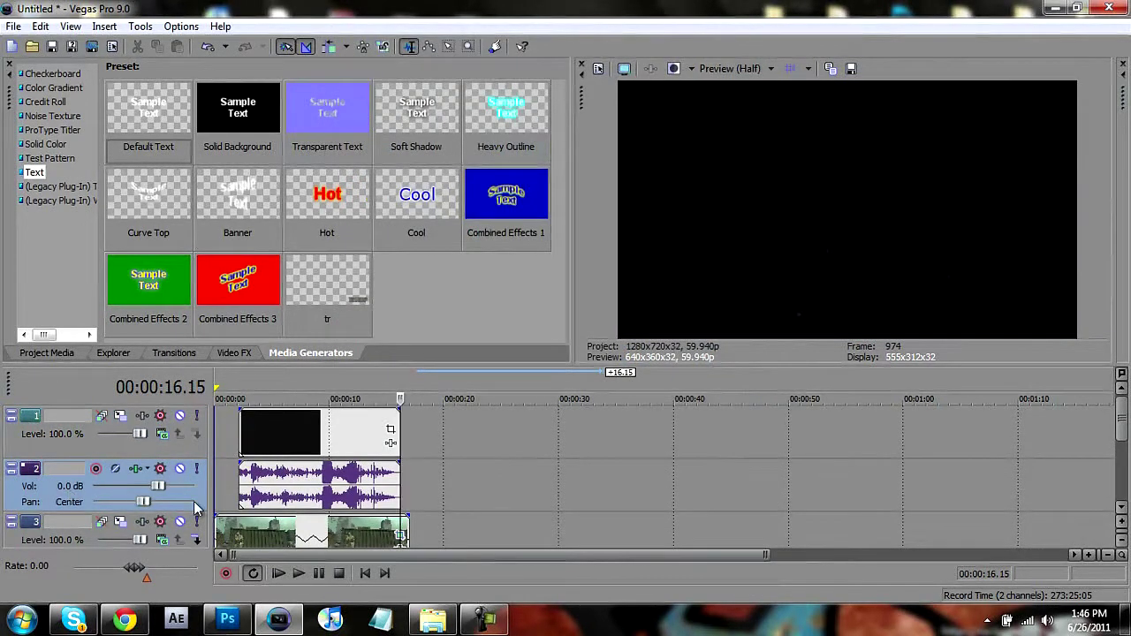
- Ungroup the intro, delete its audio event, and remove the empty audio track
{"action": "right_click", "coordinate": [250, 500]}
{"action": "mouse_move", "coordinate": [342, 415]}
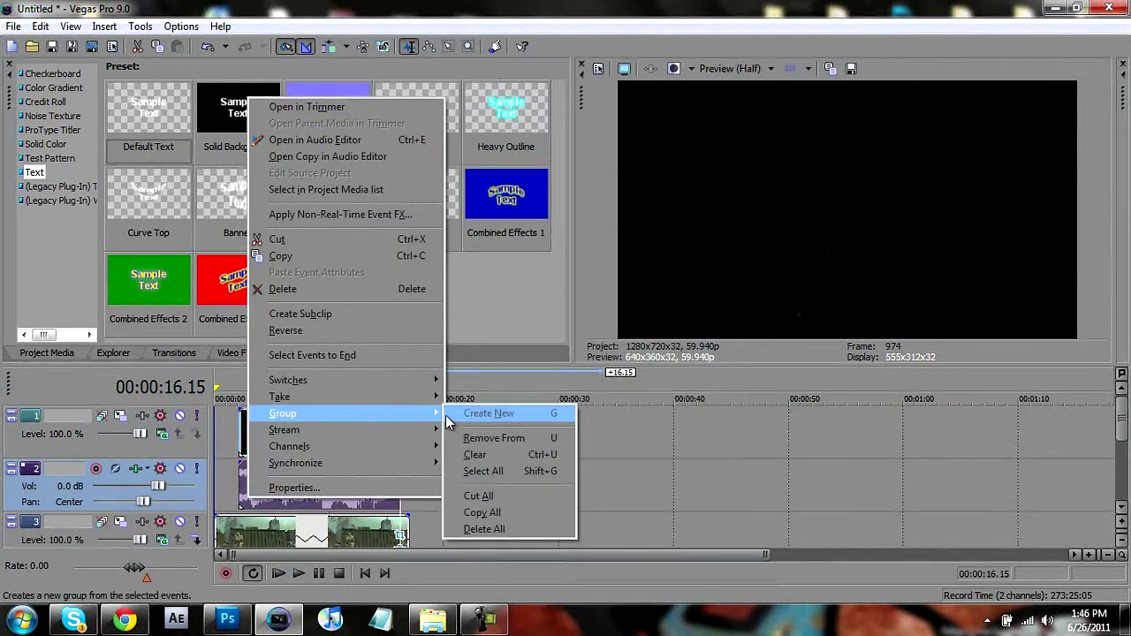
{"action": "left_click", "coordinate": [482, 431]}
{"action": "right_click", "coordinate": [335, 486]}
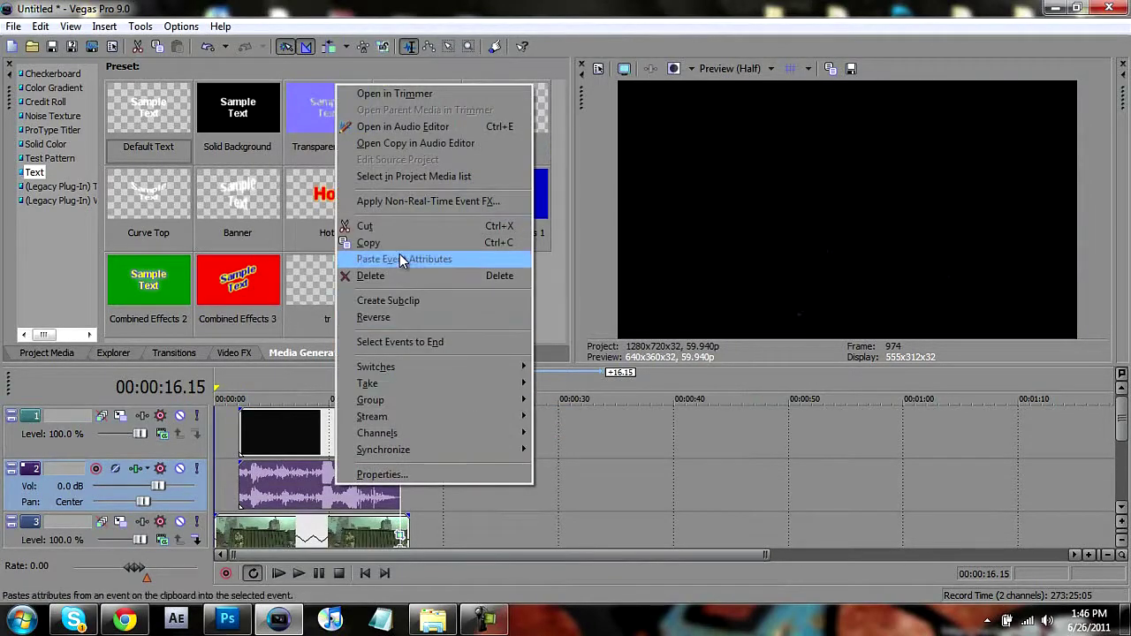
{"action": "left_click", "coordinate": [393, 228]}
{"action": "right_click", "coordinate": [46, 493]}
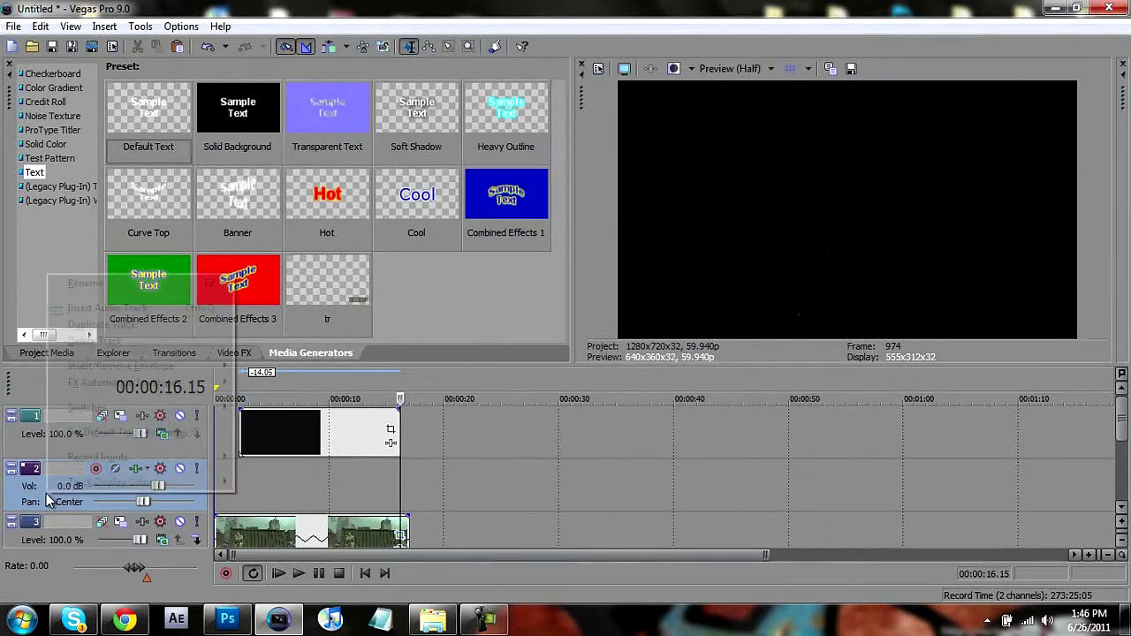
{"action": "left_click", "coordinate": [94, 341]}
- Position the intro event near the start of the timeline
{"action": "left_click", "coordinate": [250, 398]}
{"action": "scroll", "coordinate": [316, 460], "scroll_direction": "up", "scroll_amount": 3}
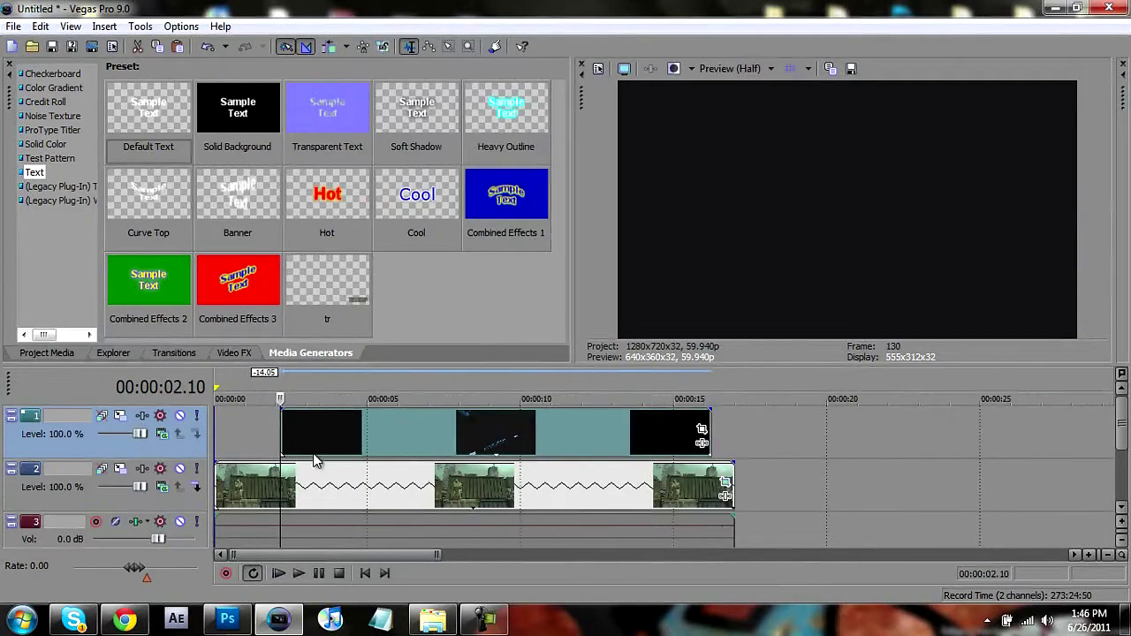
{"action": "mouse_move", "coordinate": [326, 445]}
{"action": "left_mouse_down"}
{"action": "mouse_move", "coordinate": [260, 458]}
{"action": "mouse_move", "coordinate": [323, 443]}
{"action": "left_mouse_up"}
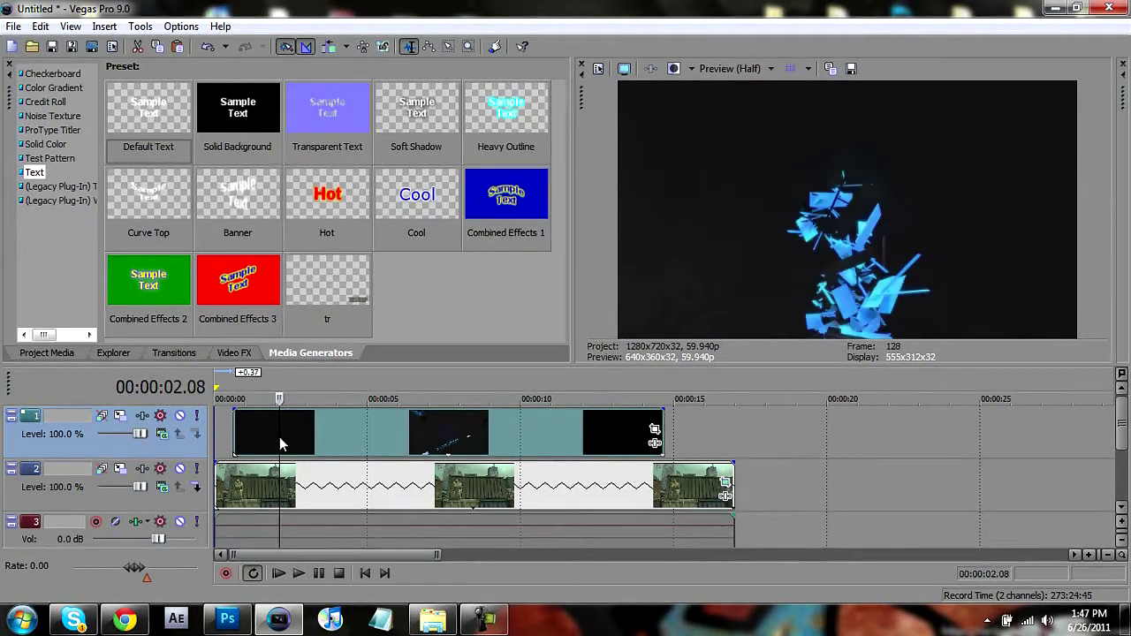
{"action": "left_click", "coordinate": [332, 437]}
- Preview the intro around 6 seconds and lower its track level to 49%
{"action": "left_click", "coordinate": [370, 435]}
{"action": "left_click", "coordinate": [422, 435]}
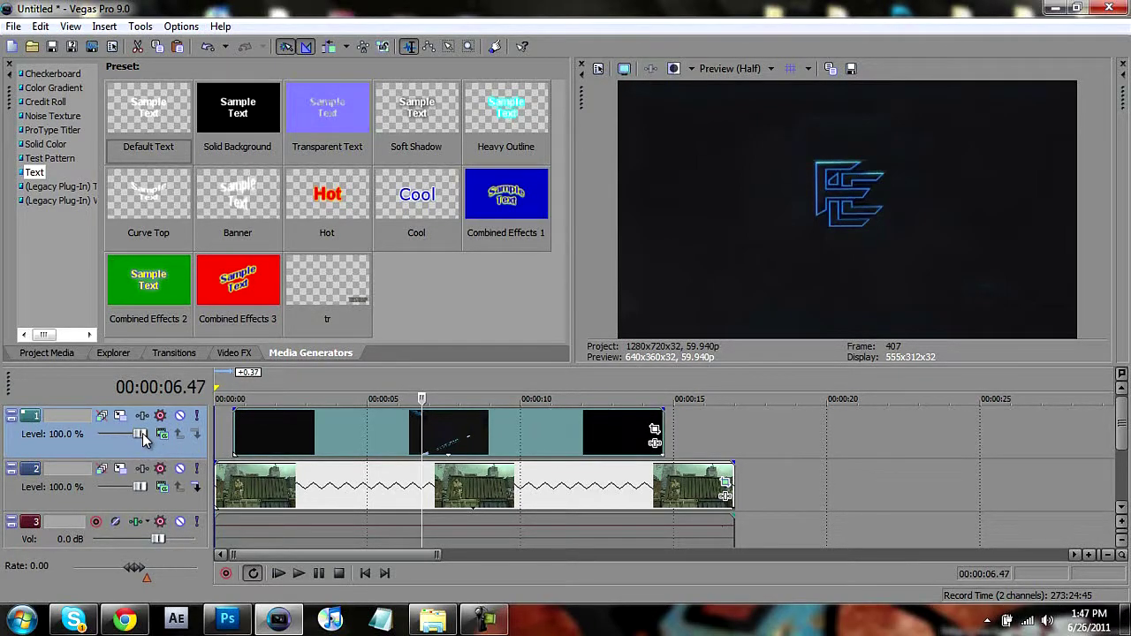
{"action": "left_click_drag", "start_coordinate": [143, 433], "coordinate": [122, 435]}
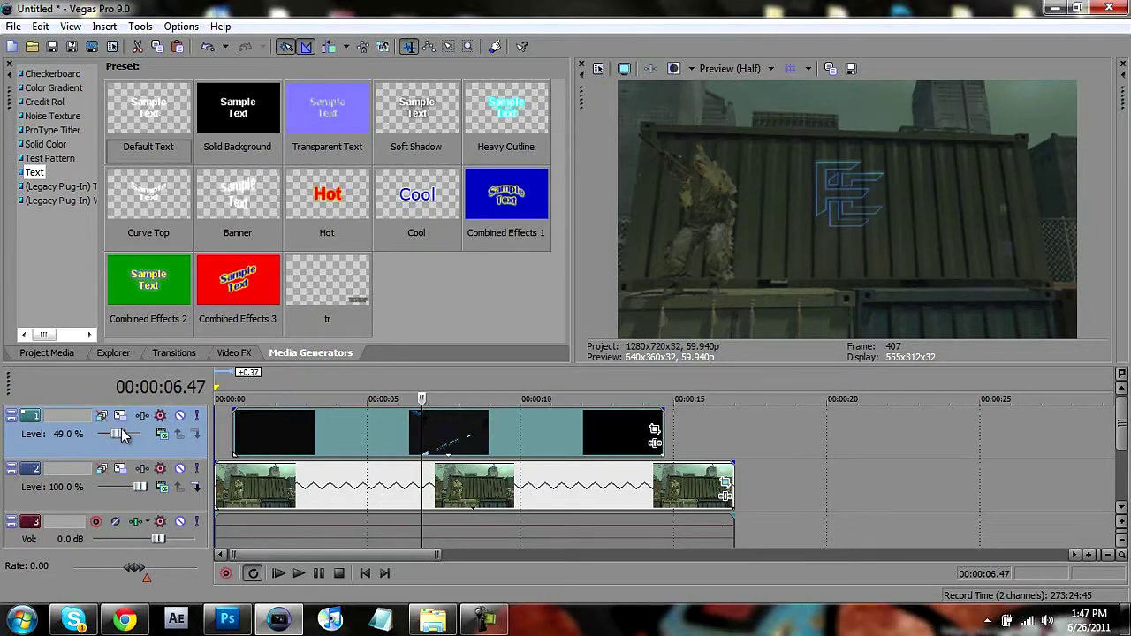
- Add a fade-in at the intro's start and preview it at 00:00:05.35
{"action": "left_click", "coordinate": [234, 440]}
{"action": "left_click", "coordinate": [221, 467]}
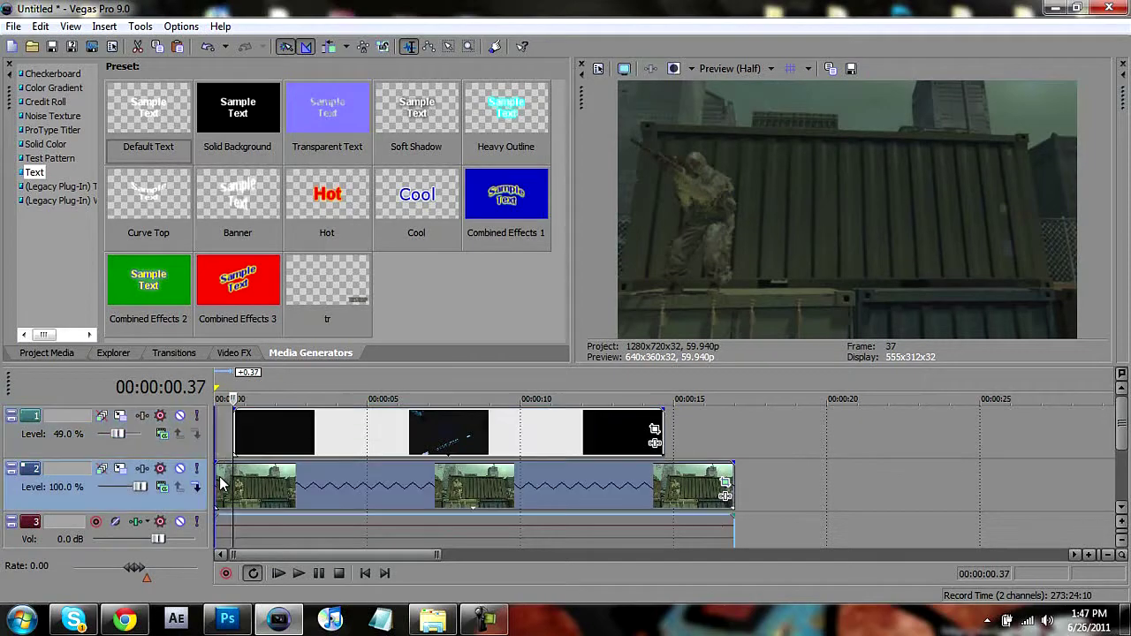
{"action": "left_click_drag", "start_coordinate": [234, 411], "coordinate": [315, 419]}
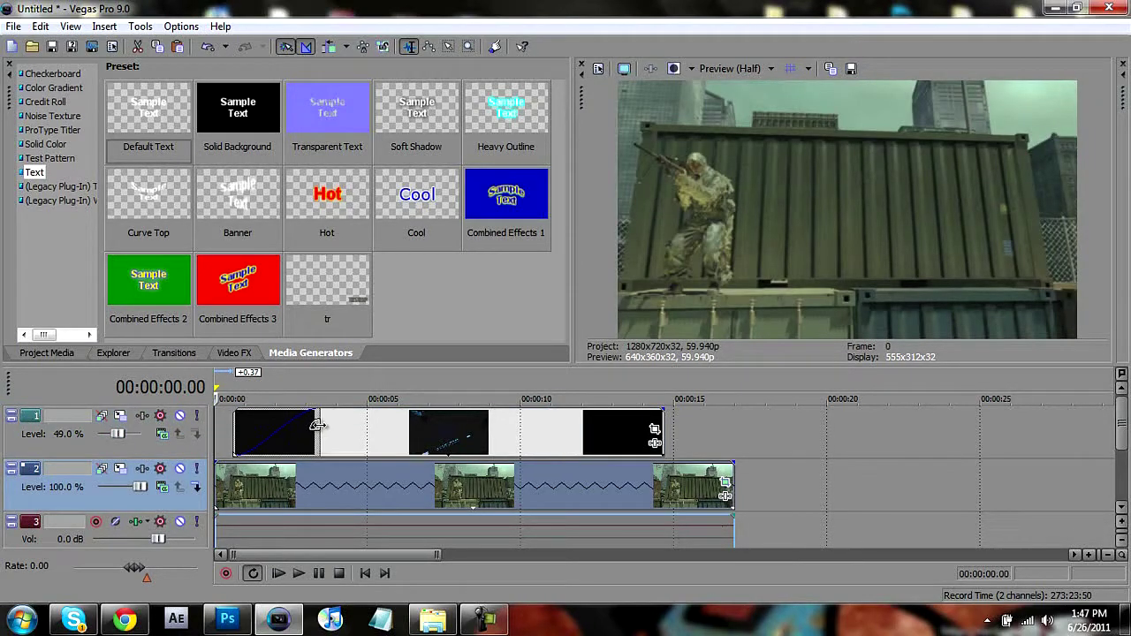
{"action": "left_click", "coordinate": [227, 485]}
{"action": "key", "text": "Right"}
{"action": "key", "text": "Right"}
{"action": "key", "text": "Right"}
{"action": "key", "text": "Right"}
{"action": "key", "text": "Right"}
{"action": "key", "text": "Right"}
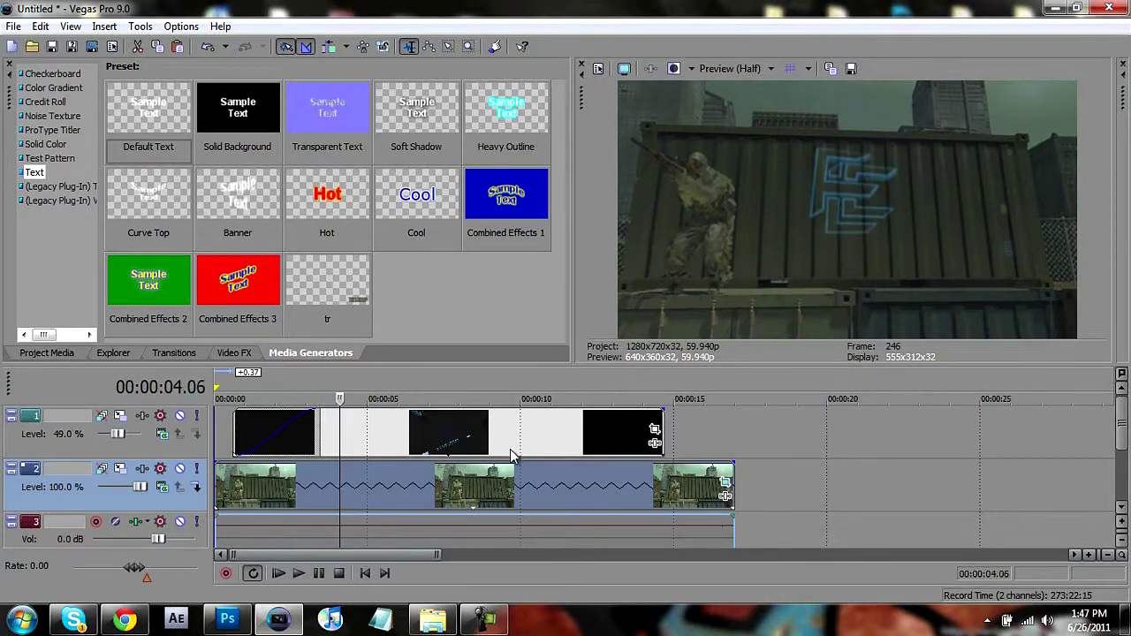
{"action": "left_click", "coordinate": [385, 442]}
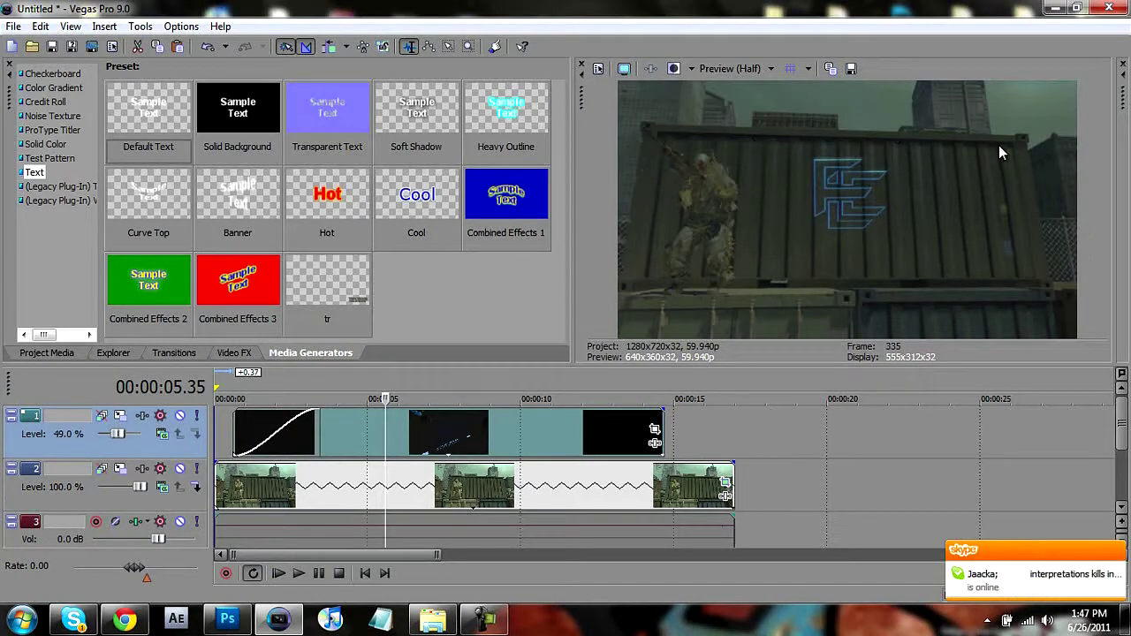
- Open the intro's Event Pan/Crop and set its workspace zoom to 12.5%
{"action": "left_click", "coordinate": [655, 433]}
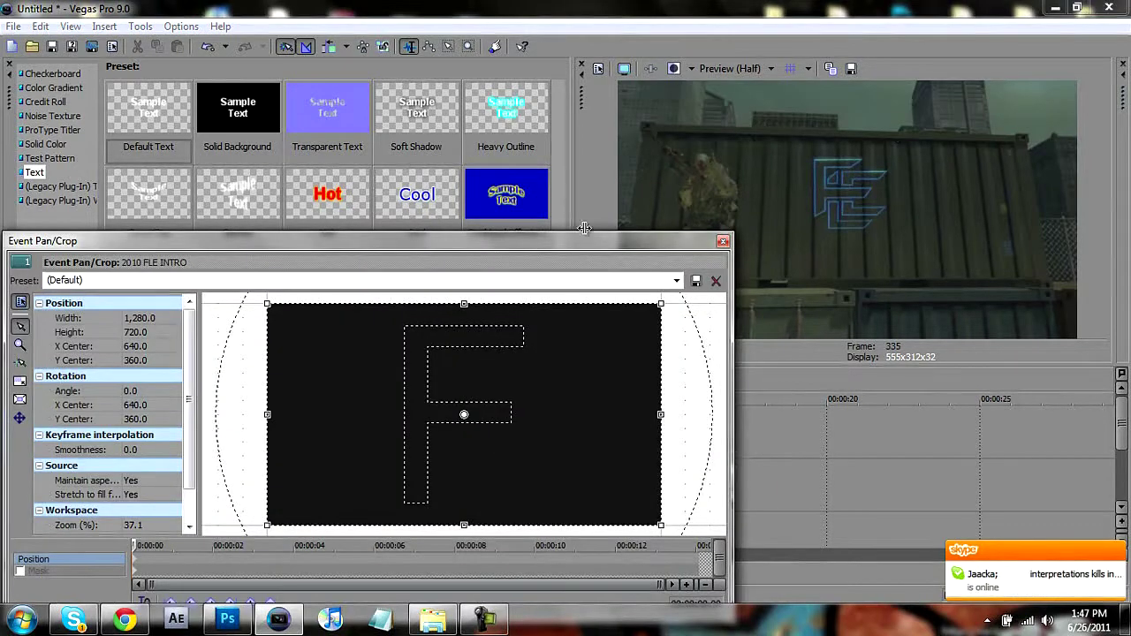
{"action": "left_click_drag", "start_coordinate": [574, 234], "coordinate": [652, 139]}
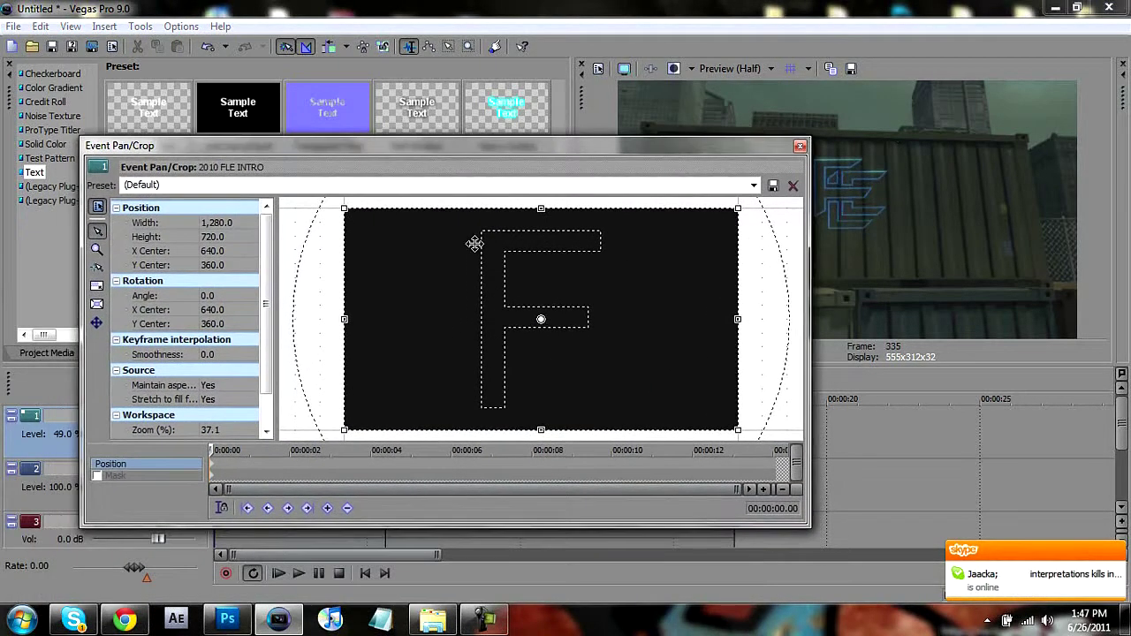
{"action": "left_click", "coordinate": [214, 430]}
{"action": "type", "text": "1"}
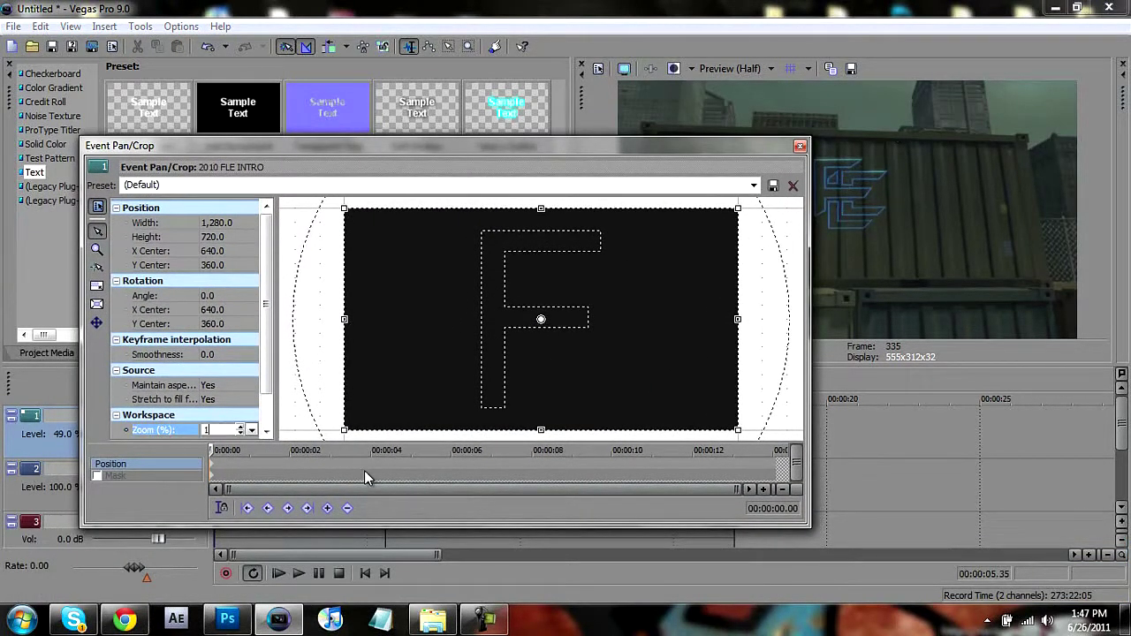
{"action": "type", "text": "2.5"}
{"action": "key", "text": "Return"}
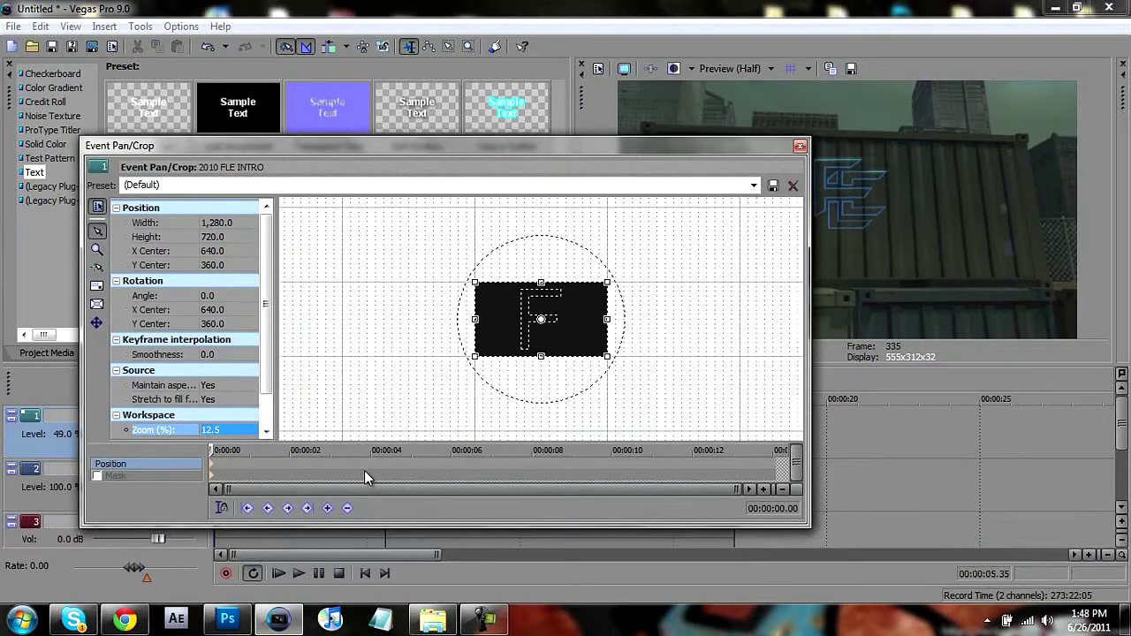
{"action": "left_click_drag", "start_coordinate": [593, 146], "coordinate": [516, 268]}
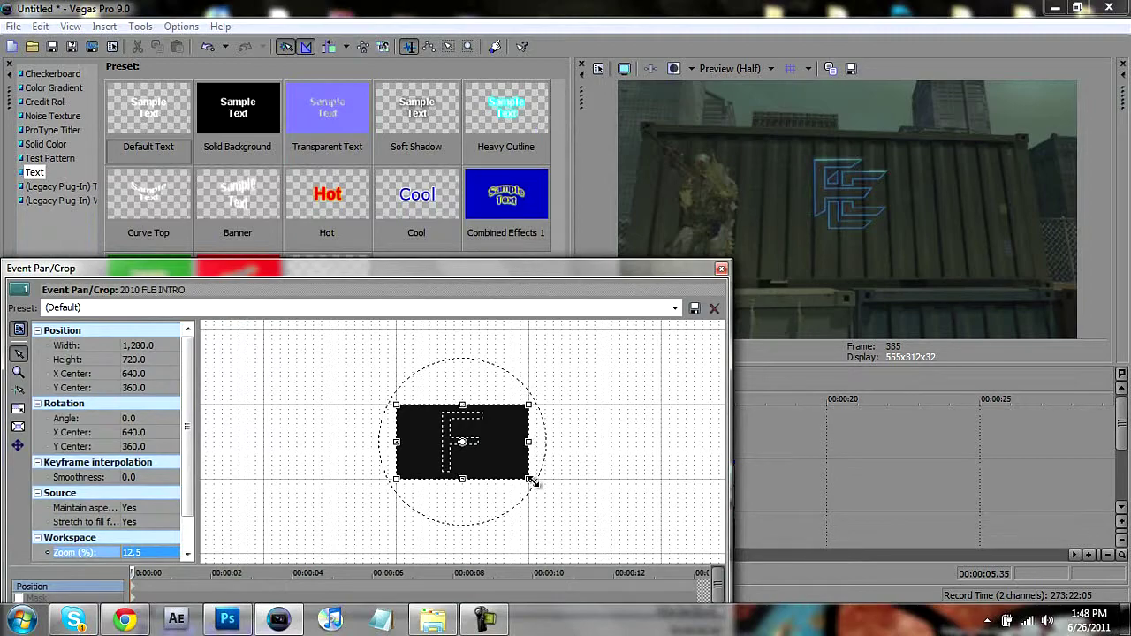
- Enlarge the frame to 2,208×1,192, centre it at 416/332, tilt to 0.7, and close Pan/Crop
{"action": "left_click_drag", "start_coordinate": [530, 480], "coordinate": [629, 530]}
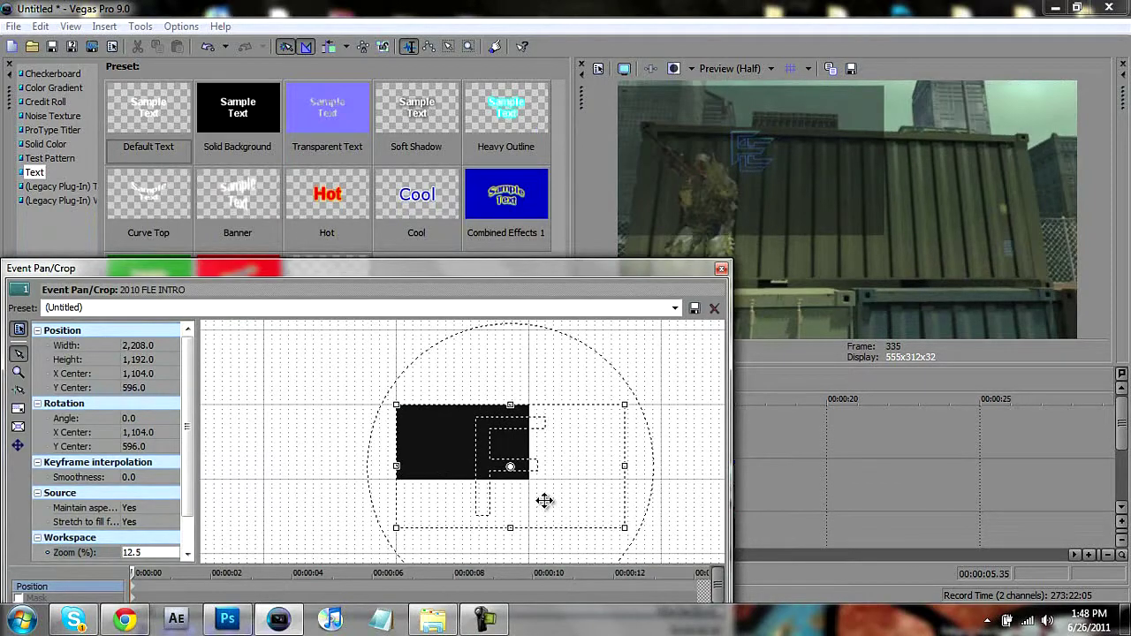
{"action": "left_click_drag", "start_coordinate": [566, 500], "coordinate": [494, 471]}
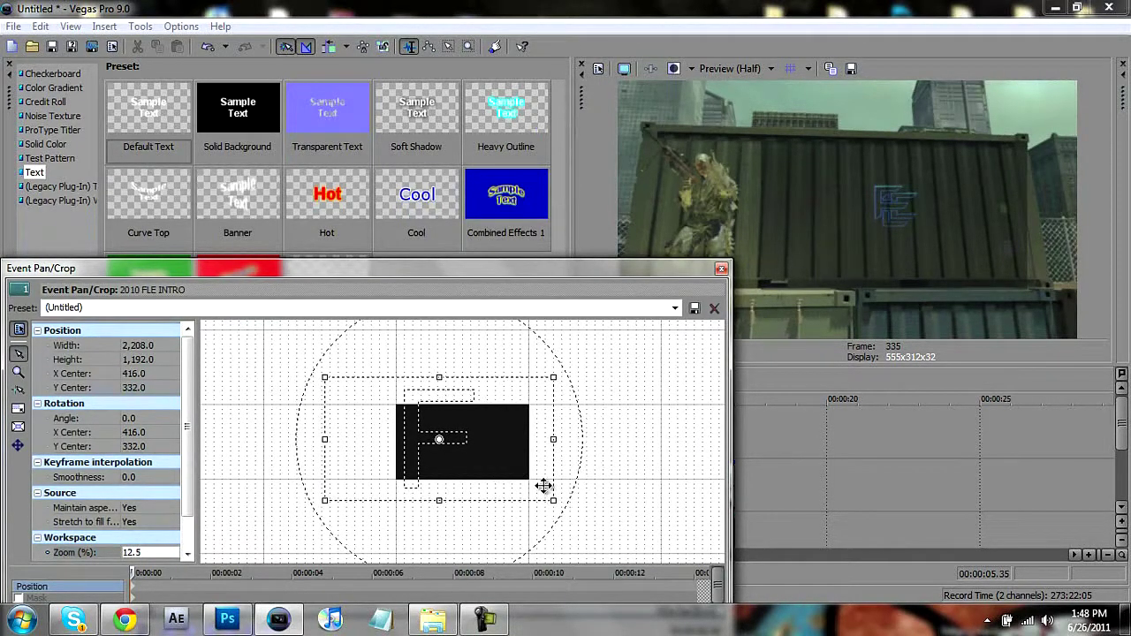
{"action": "mouse_move", "coordinate": [568, 497]}
{"action": "left_mouse_down"}
{"action": "mouse_move", "coordinate": [571, 463]}
{"action": "mouse_move", "coordinate": [537, 516]}
{"action": "mouse_move", "coordinate": [492, 533]}
{"action": "mouse_move", "coordinate": [549, 492]}
{"action": "mouse_move", "coordinate": [556, 434]}
{"action": "mouse_move", "coordinate": [507, 490]}
{"action": "mouse_move", "coordinate": [558, 474]}
{"action": "mouse_move", "coordinate": [553, 491]}
{"action": "left_mouse_up"}
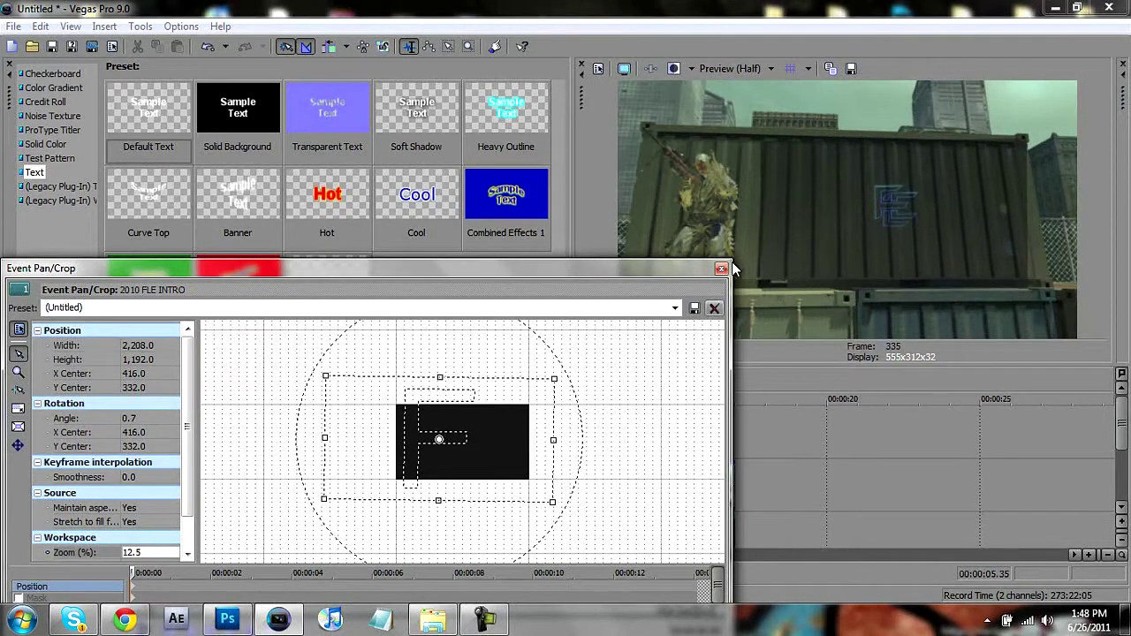
{"action": "left_click", "coordinate": [722, 269]}
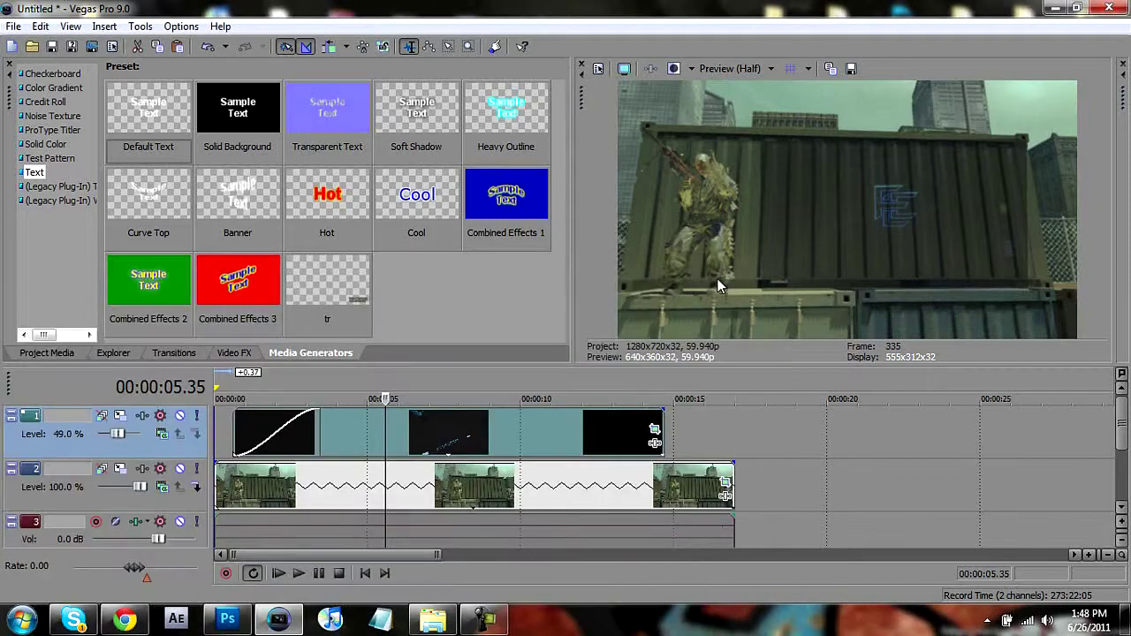
{"action": "left_click", "coordinate": [231, 437]}
- Return to the project start and add a fade-in to the gameplay clip on track 2
{"action": "left_click", "coordinate": [383, 574]}
{"action": "left_click", "coordinate": [366, 576]}
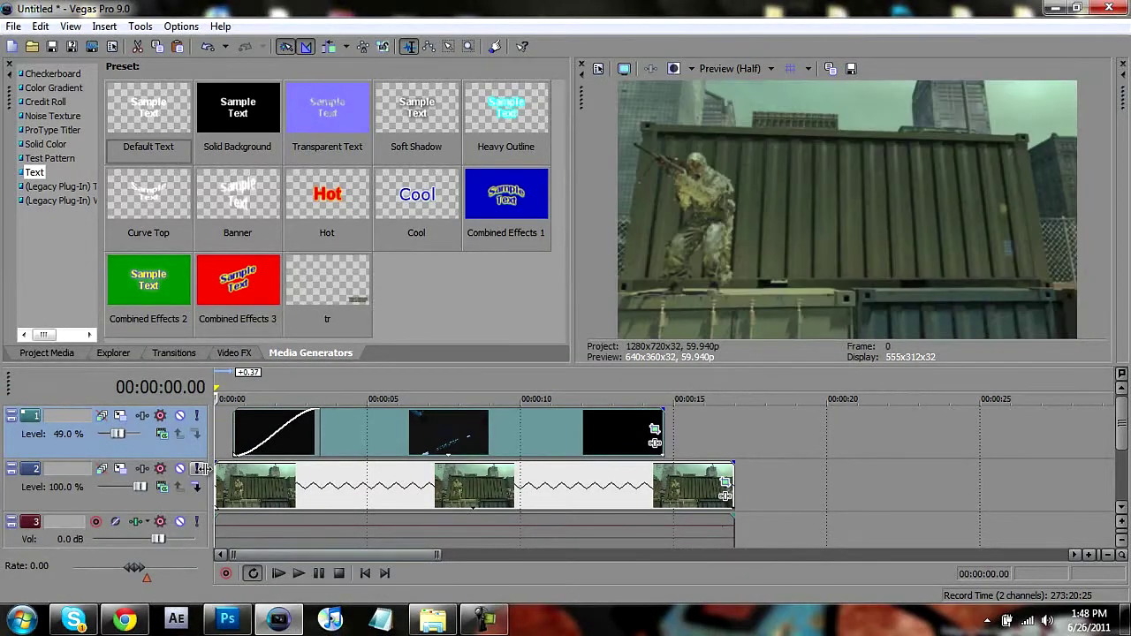
{"action": "left_click_drag", "start_coordinate": [212, 463], "coordinate": [232, 464]}
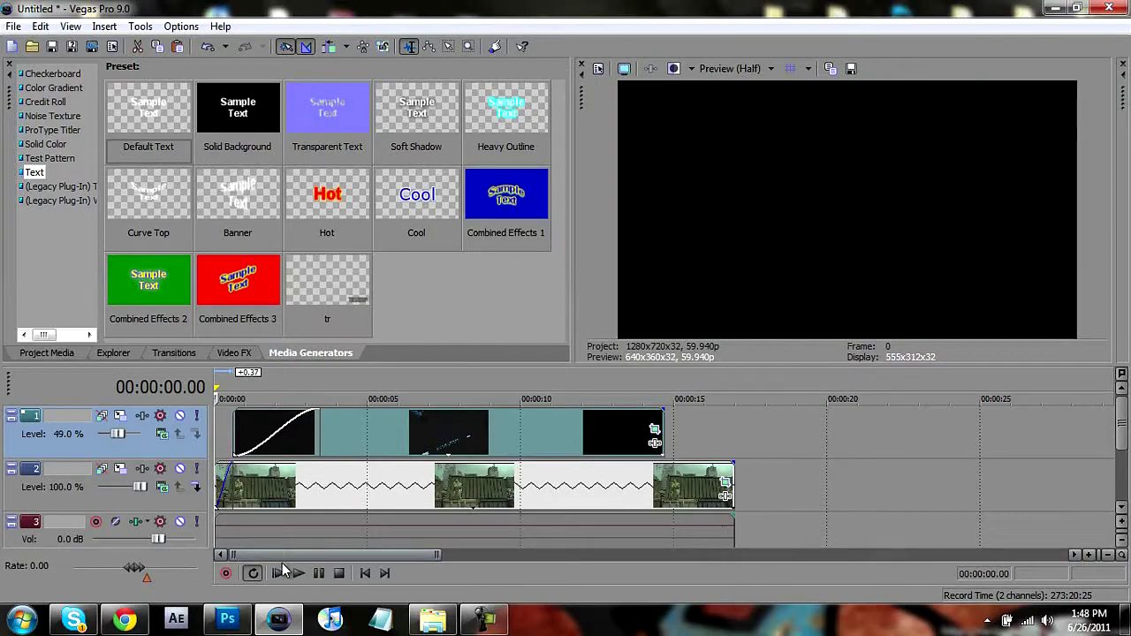
- Play the project from the start, stop, and park the playhead at 00:00:03.58
{"action": "left_click", "coordinate": [297, 574]}
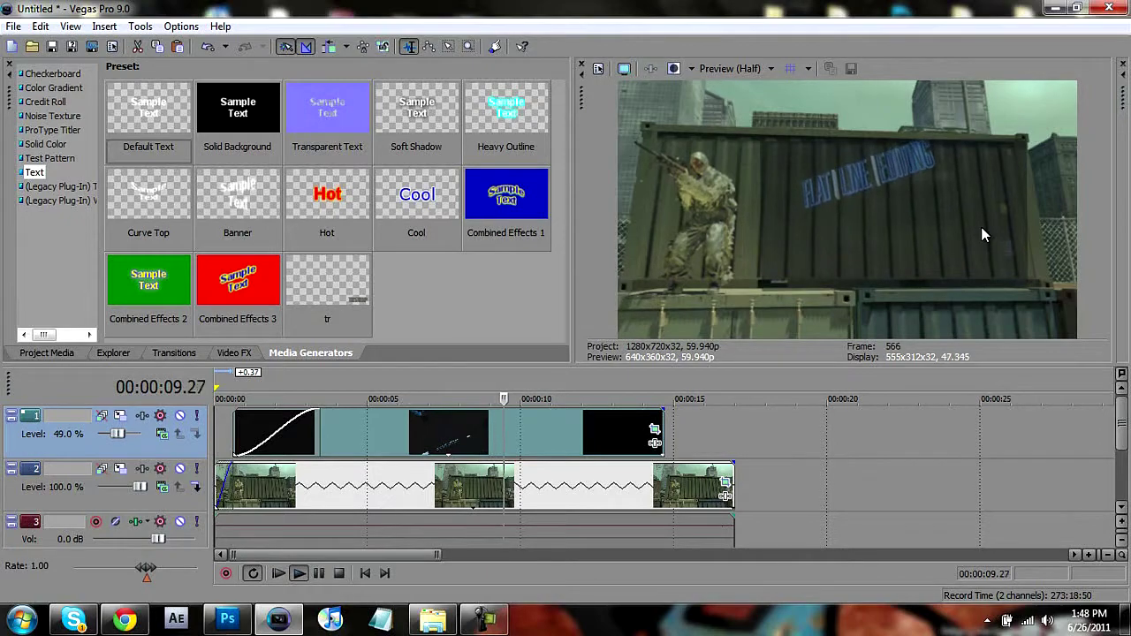
{"action": "left_click", "coordinate": [341, 575]}
{"action": "left_click", "coordinate": [336, 482]}
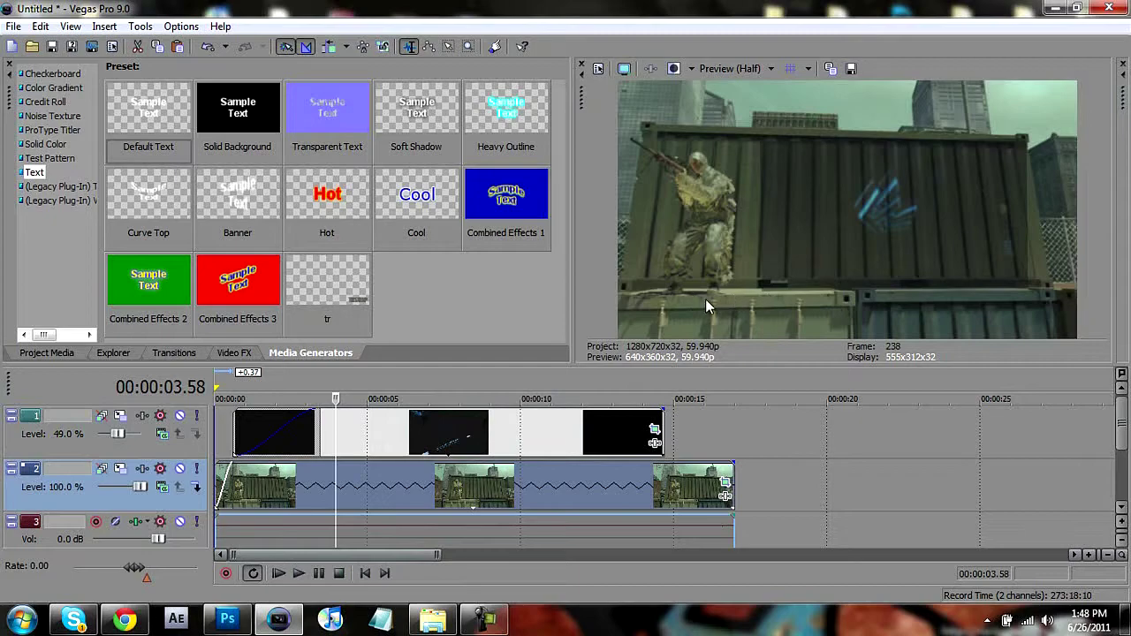
- Insert a new video track with a Default Text title reading 'trg swap is the best at tutorials'
{"action": "right_click", "coordinate": [701, 434]}
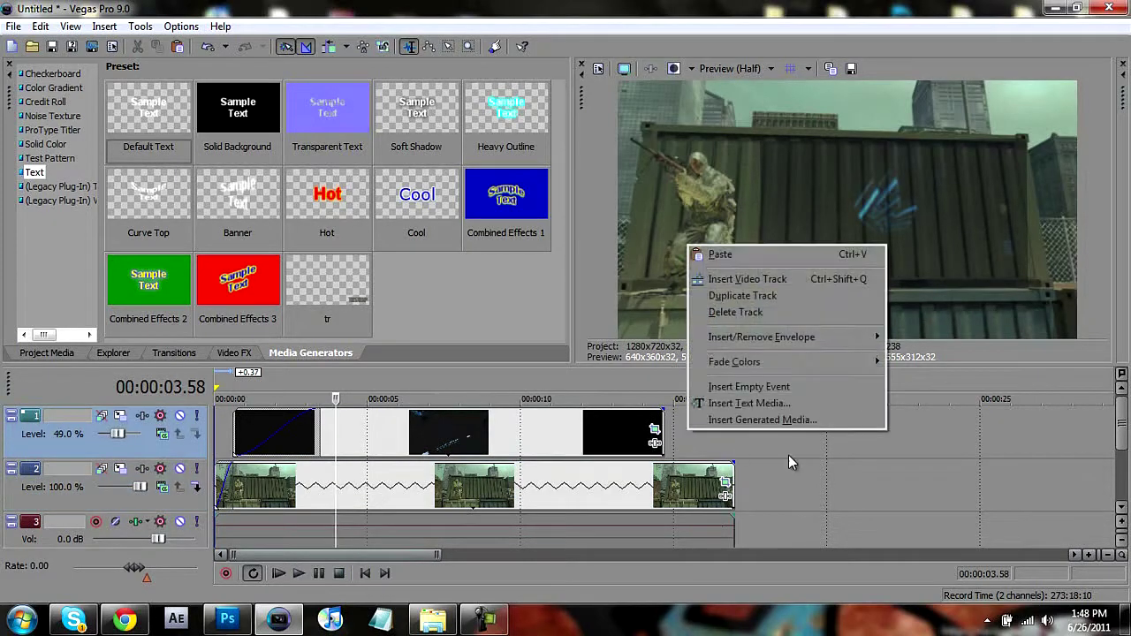
{"action": "left_click", "coordinate": [786, 279]}
{"action": "left_click_drag", "start_coordinate": [186, 106], "coordinate": [345, 411]}
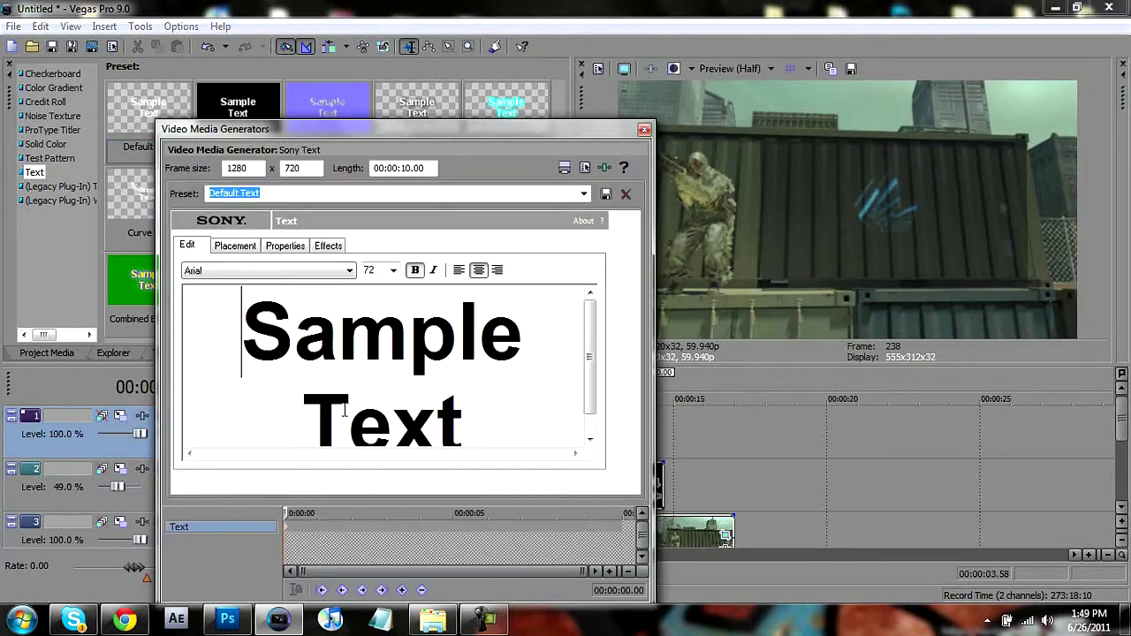
{"action": "left_click_drag", "start_coordinate": [297, 331], "coordinate": [485, 331]}
{"action": "left_click", "coordinate": [510, 399]}
{"action": "key", "text": "ctrl+a"}
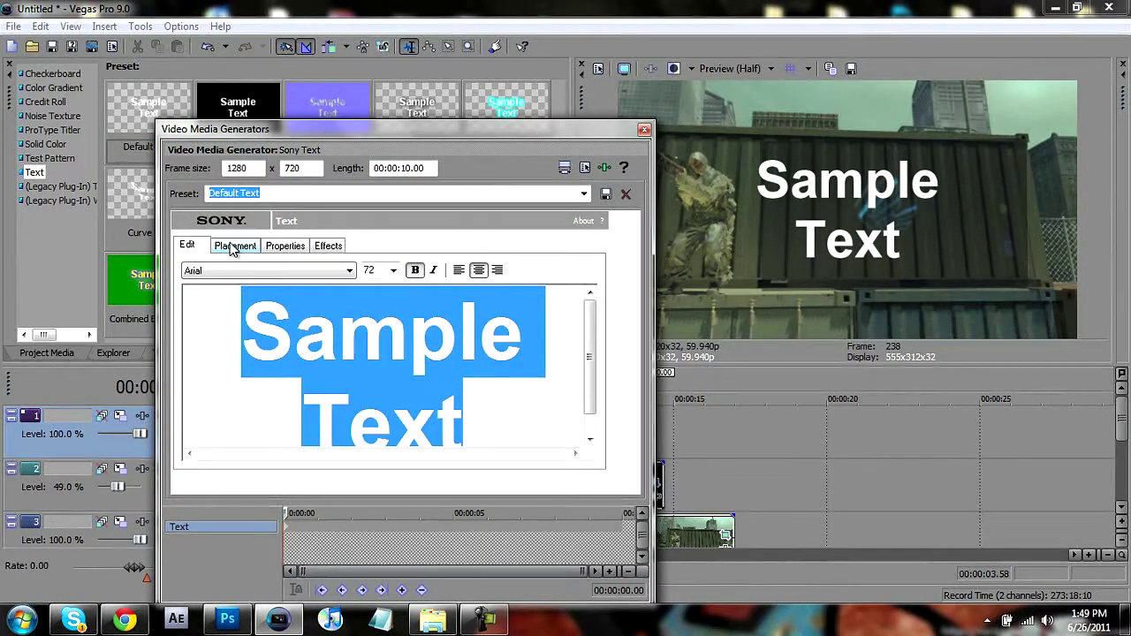
{"action": "key", "text": "BackSpace"}
{"action": "type", "text": "trg swap is t"}
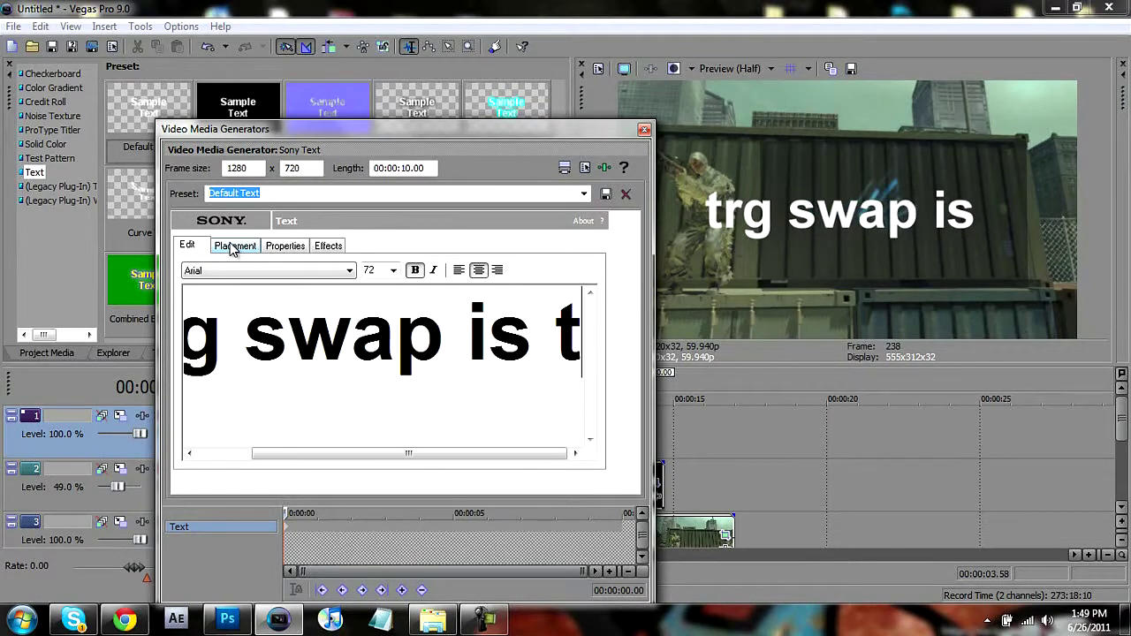
{"action": "type", "text": "he best at t"}
{"action": "type", "text": "utorials"}
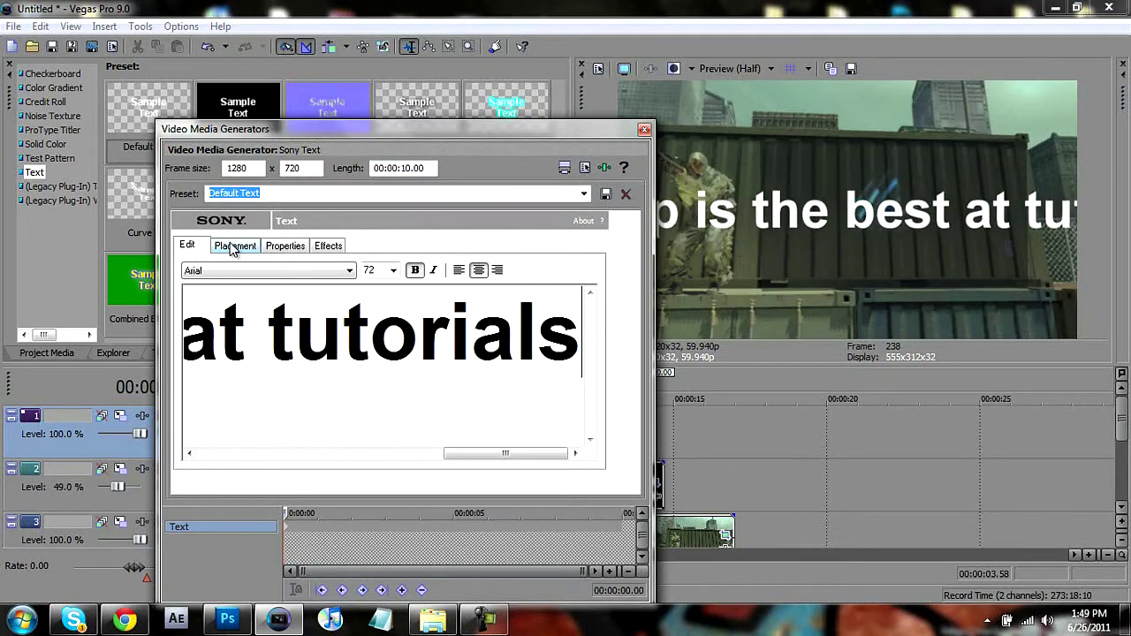
- Set the caption font to Back In The USSR DL at size 36
{"action": "left_click", "coordinate": [267, 270]}
{"action": "scroll", "coordinate": [281, 442], "scroll_direction": "down", "scroll_amount": 10}
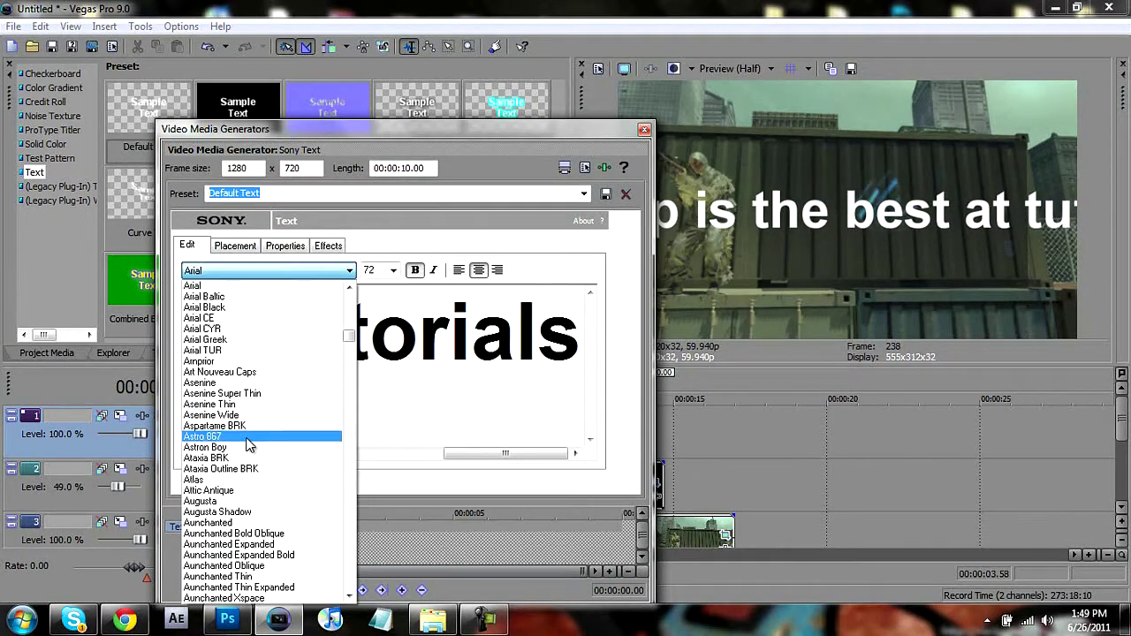
{"action": "scroll", "coordinate": [281, 442], "scroll_direction": "down", "scroll_amount": 2}
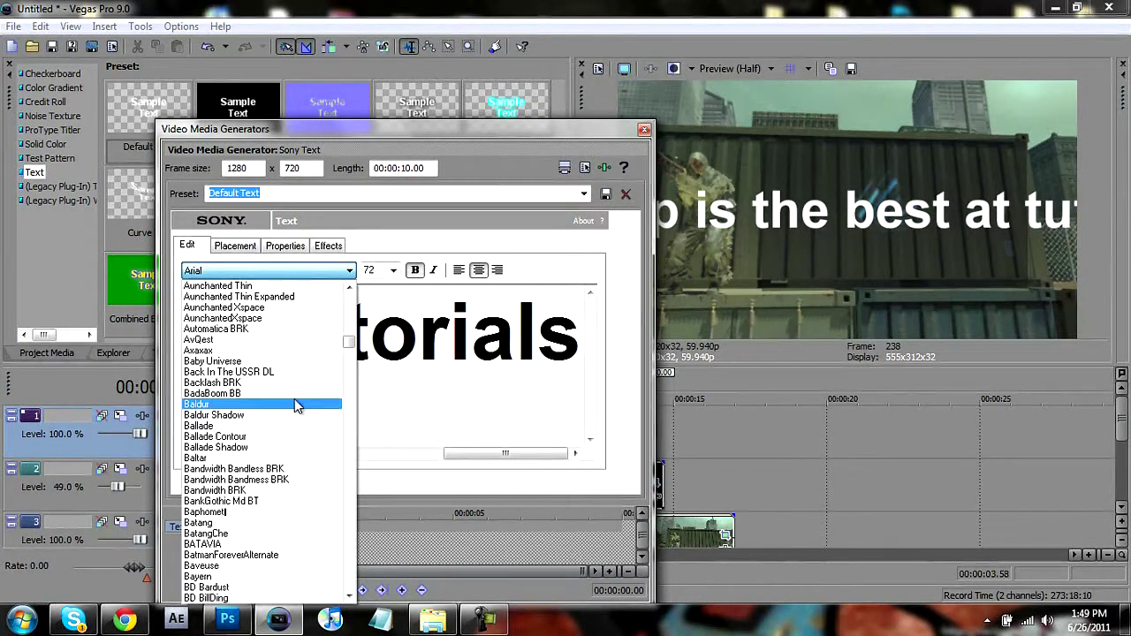
{"action": "left_click", "coordinate": [309, 374]}
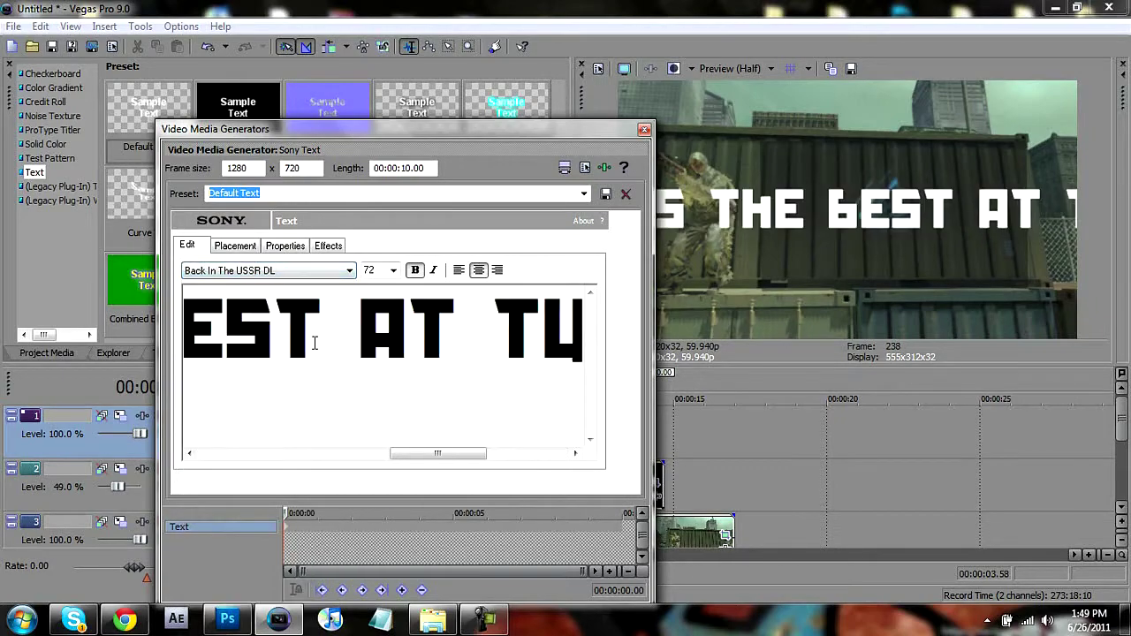
{"action": "left_click", "coordinate": [393, 269]}
{"action": "left_click", "coordinate": [381, 427]}
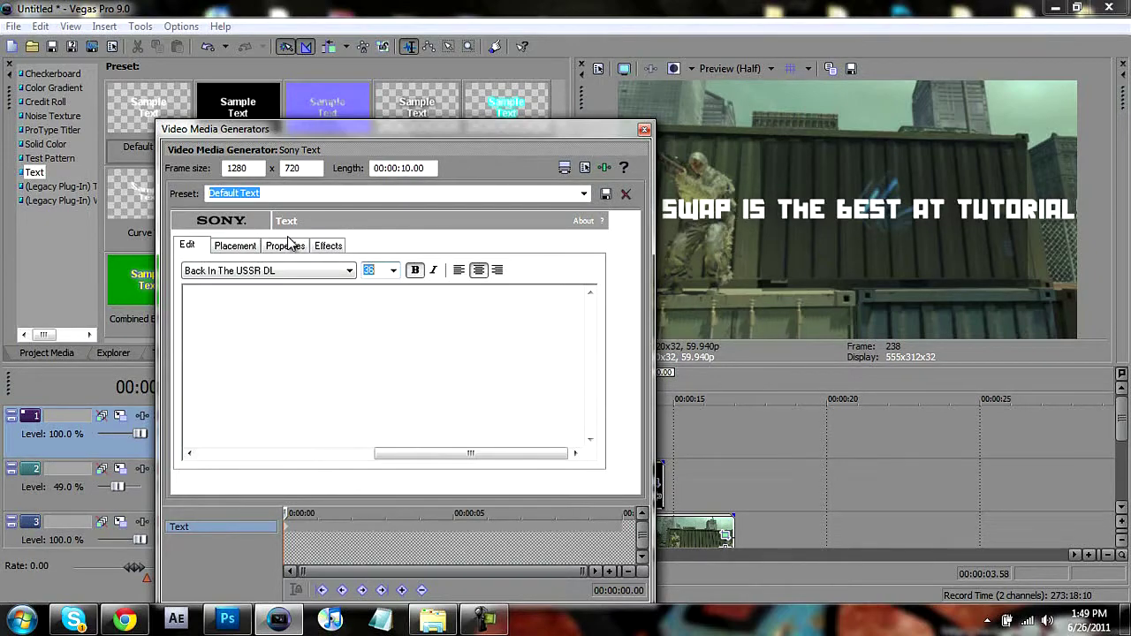
- Reduce the caption to size 28 and move it down to the bottom of the frame
{"action": "left_click", "coordinate": [250, 248]}
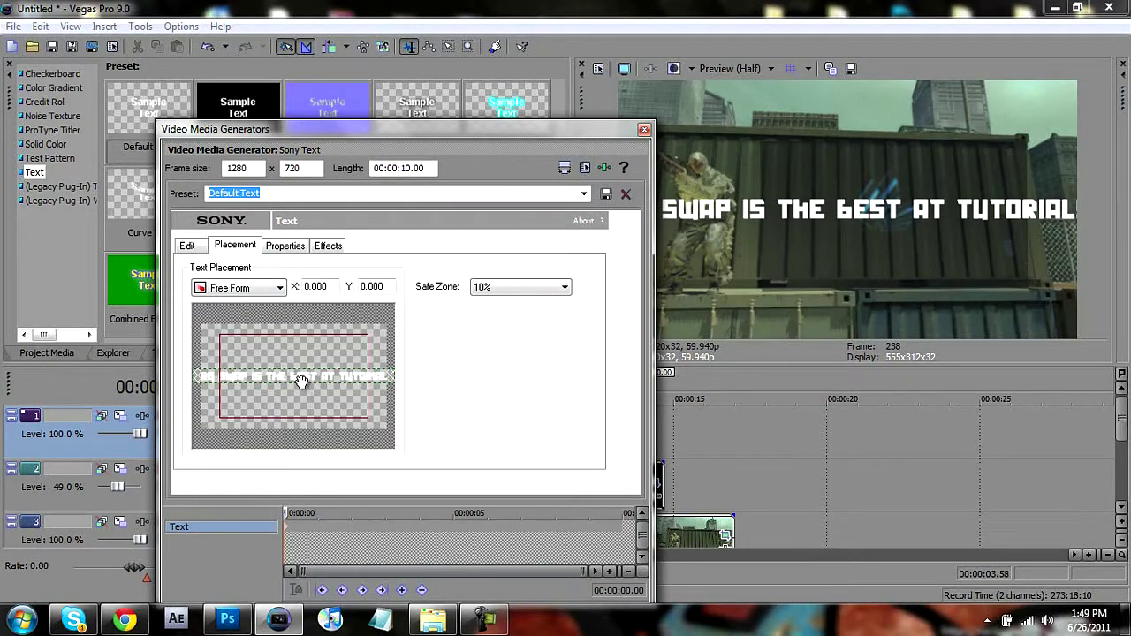
{"action": "left_click", "coordinate": [191, 247]}
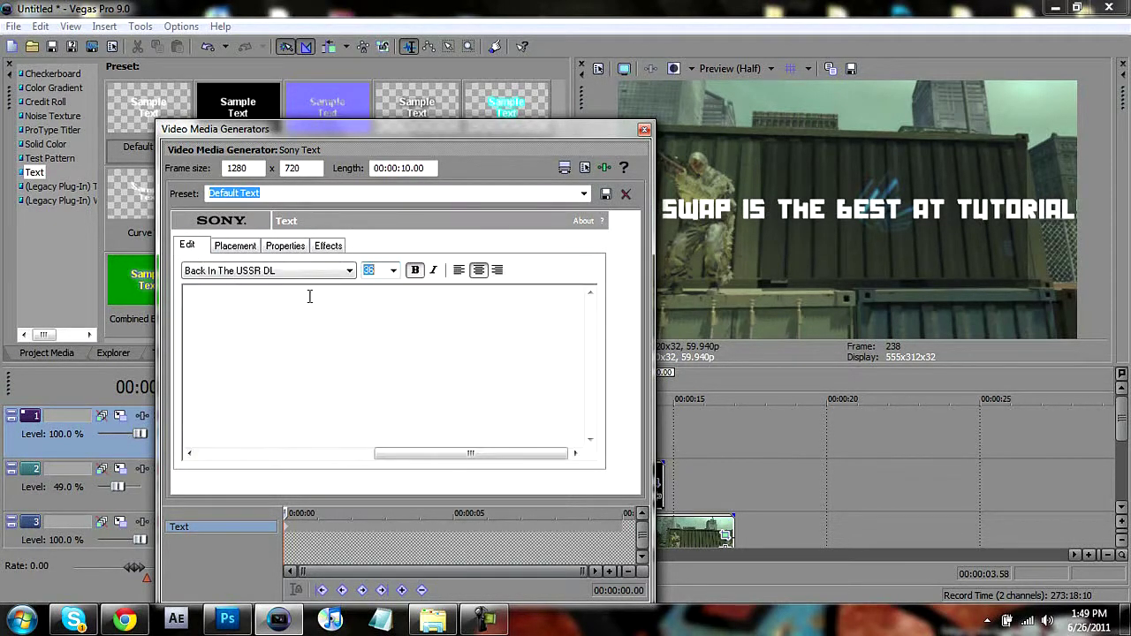
{"action": "left_click", "coordinate": [393, 270]}
{"action": "left_click", "coordinate": [380, 400]}
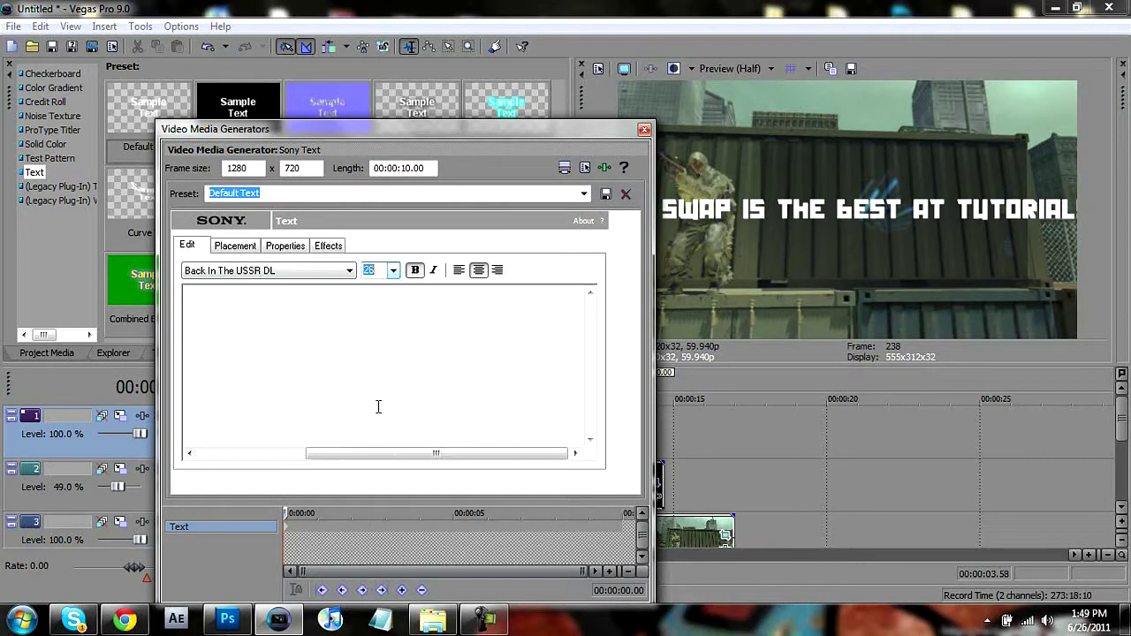
{"action": "left_click", "coordinate": [251, 252]}
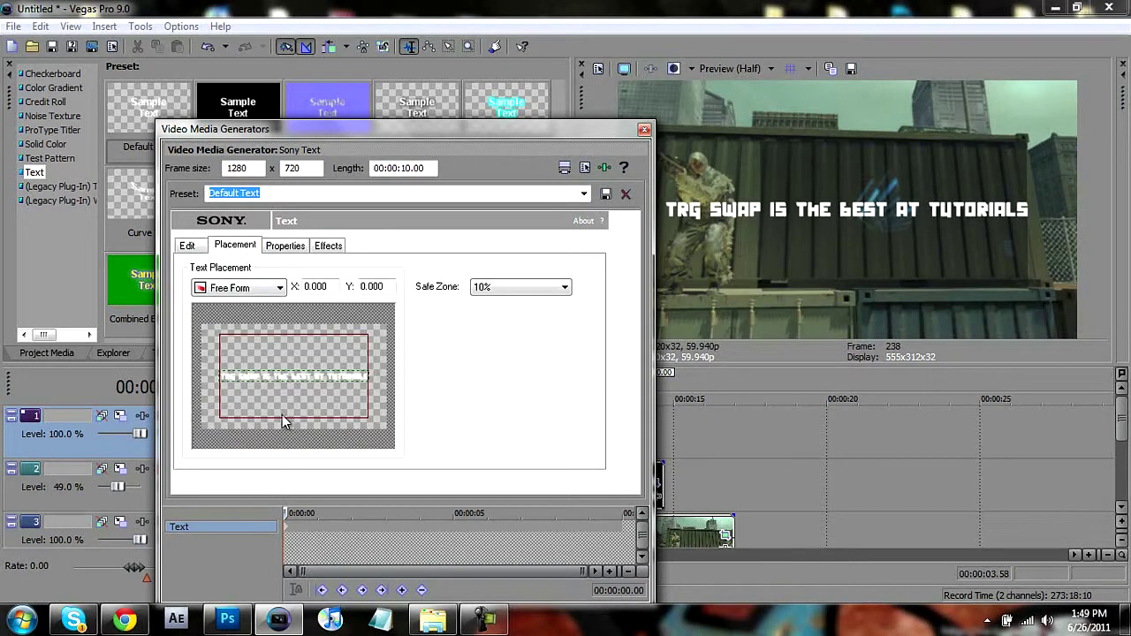
{"action": "left_click_drag", "start_coordinate": [282, 380], "coordinate": [302, 426]}
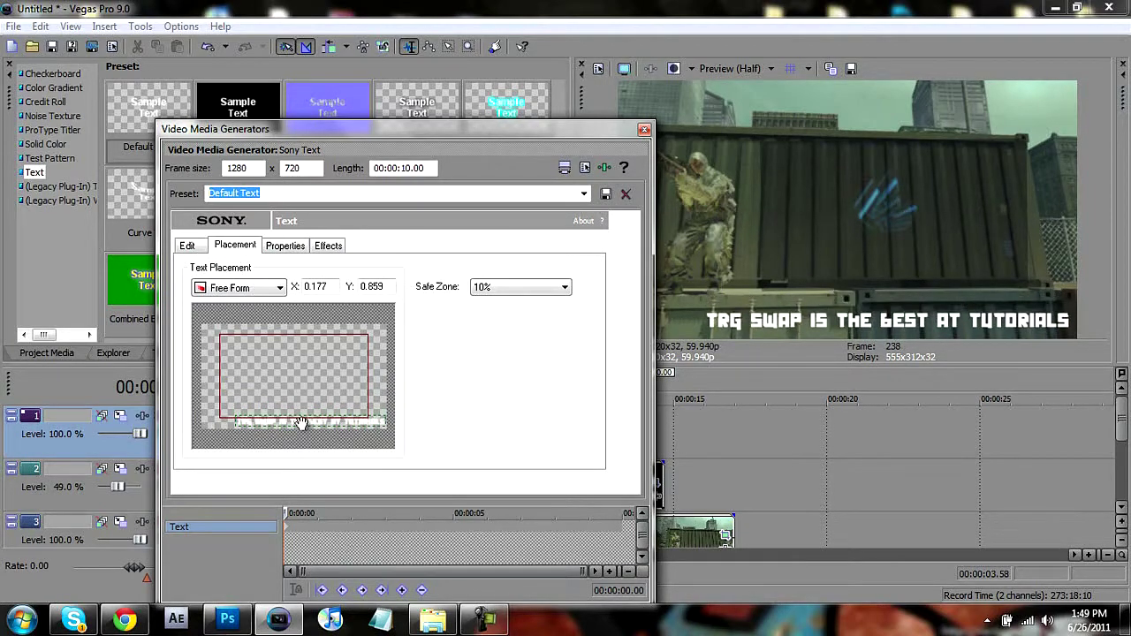
- Close the text generator, add fades at both ends of the caption, and fade out the gameplay clip
{"action": "left_click", "coordinate": [643, 132]}
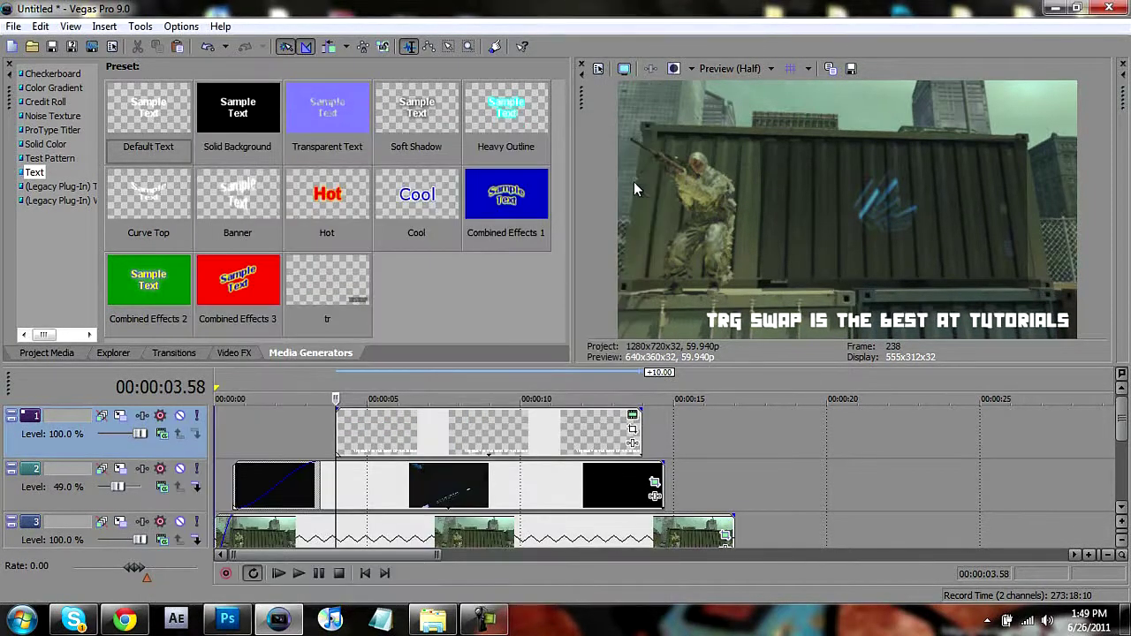
{"action": "left_click_drag", "start_coordinate": [330, 407], "coordinate": [378, 410]}
{"action": "left_click_drag", "start_coordinate": [642, 408], "coordinate": [583, 470]}
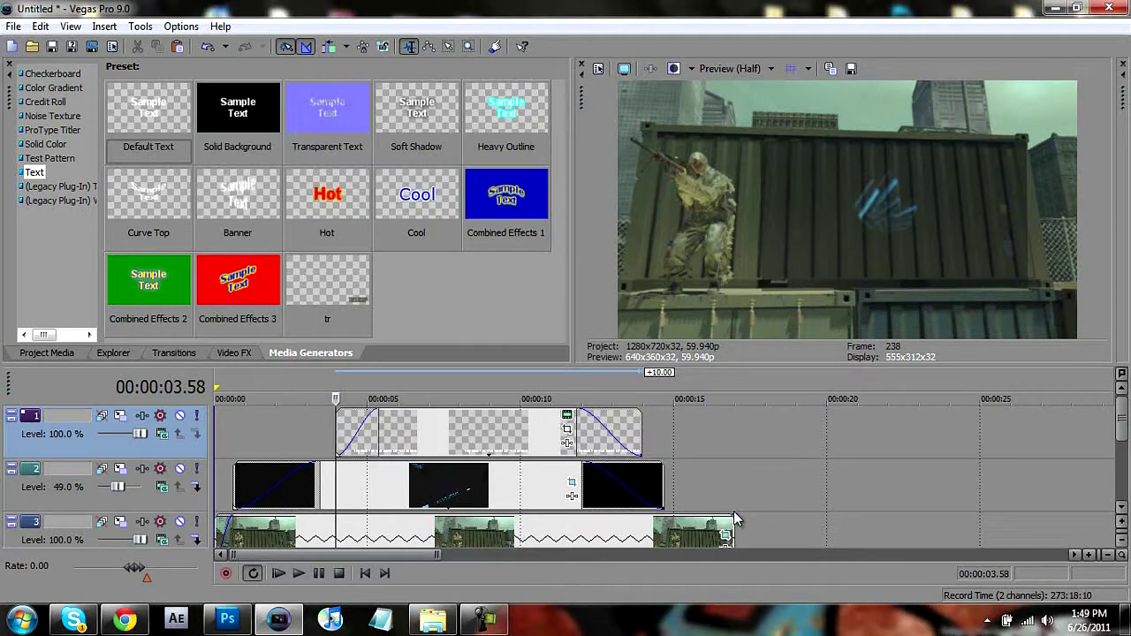
{"action": "left_click_drag", "start_coordinate": [736, 513], "coordinate": [655, 517]}
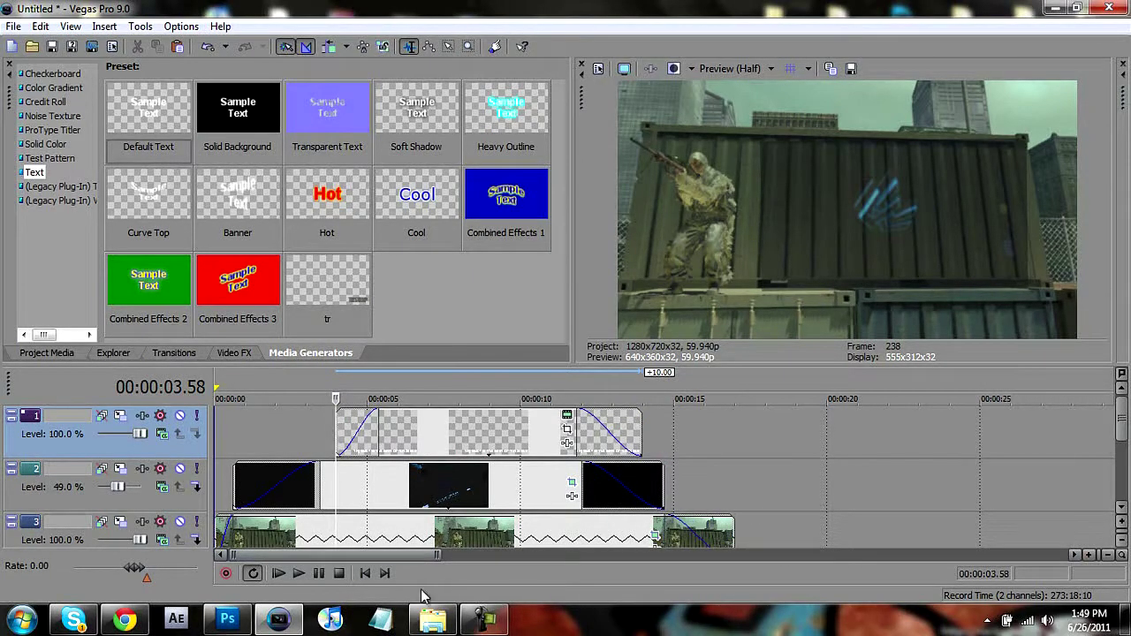